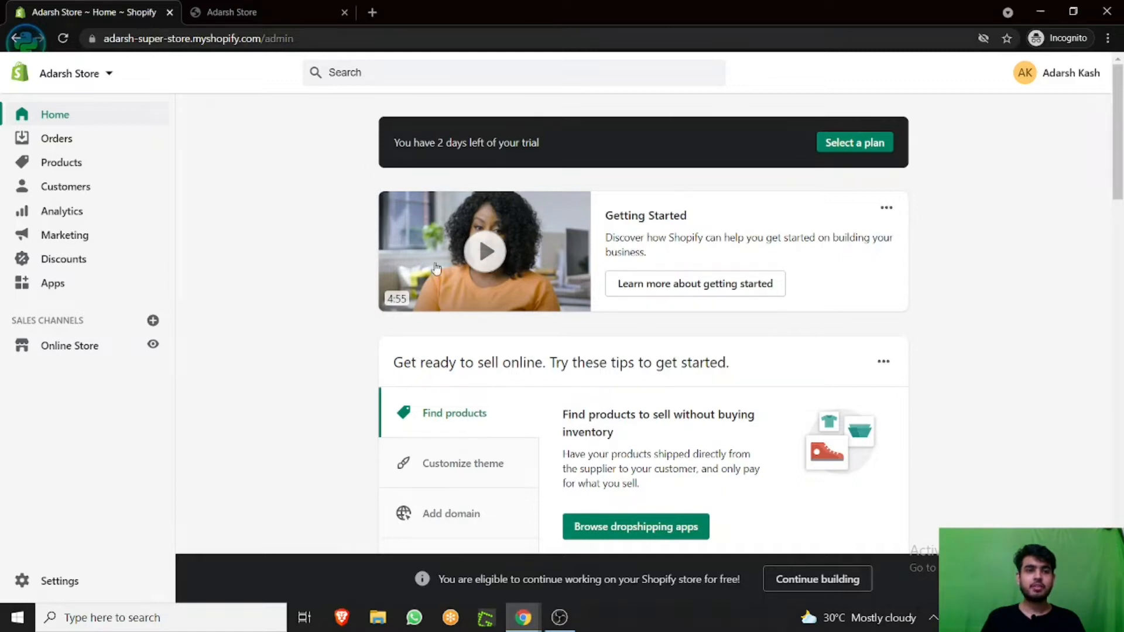
Step: Open the online store's current Debut theme for customization
{"action": "left_click", "coordinate": [48, 353]}
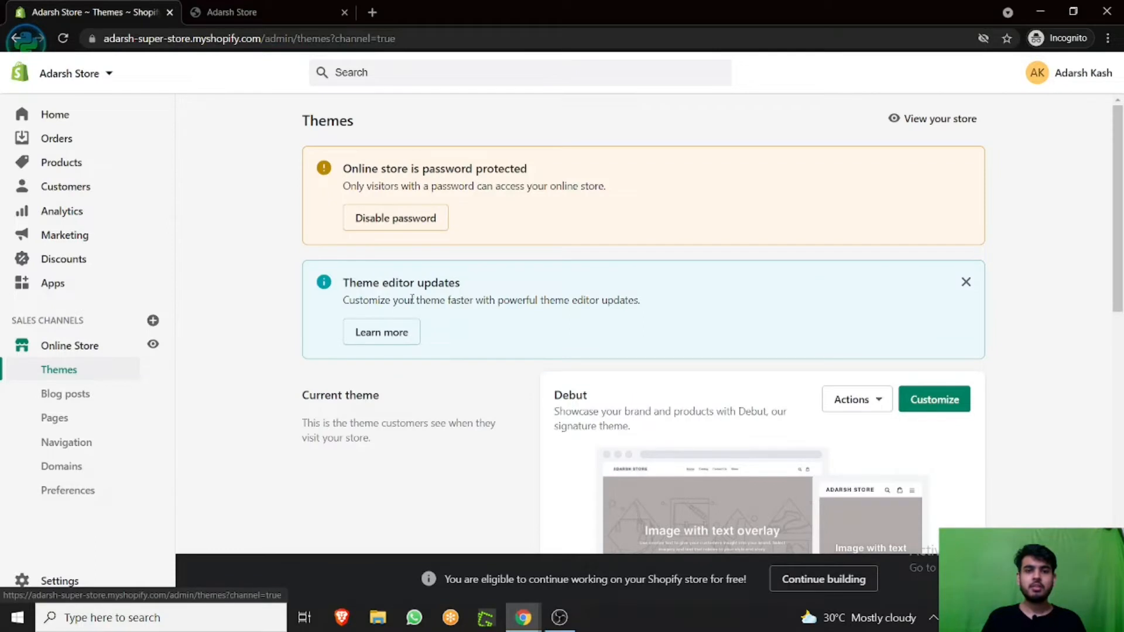
{"action": "scroll", "coordinate": [485, 350], "scroll_direction": "down", "scroll_amount": 2}
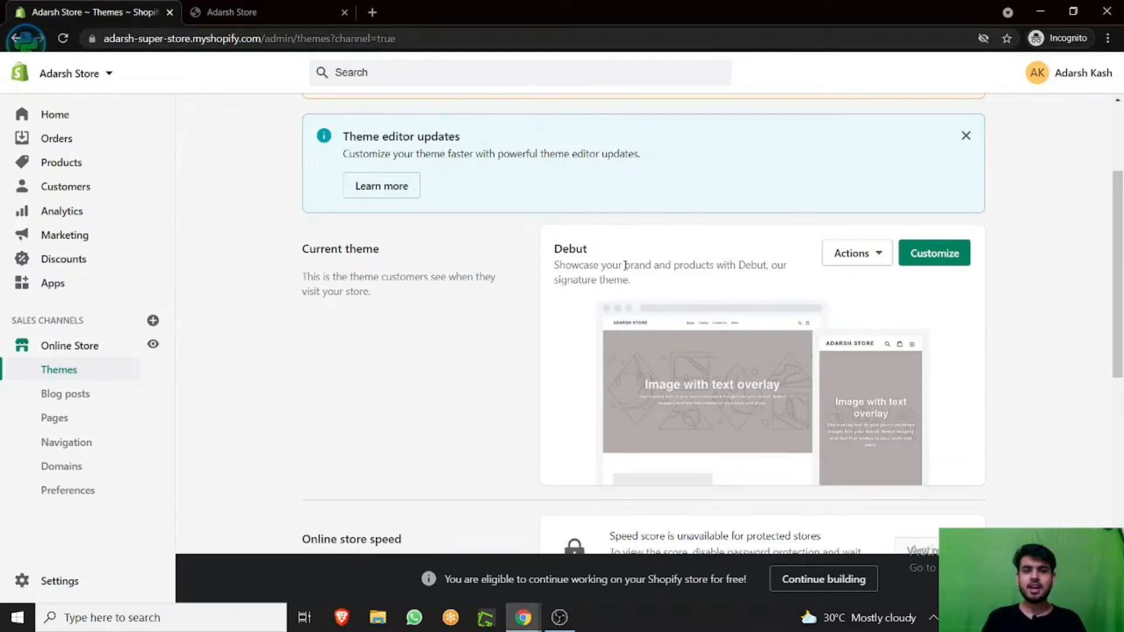
{"action": "left_click_drag", "start_coordinate": [632, 280], "coordinate": [592, 254]}
{"action": "left_click", "coordinate": [600, 248]}
{"action": "left_click", "coordinate": [935, 253]}
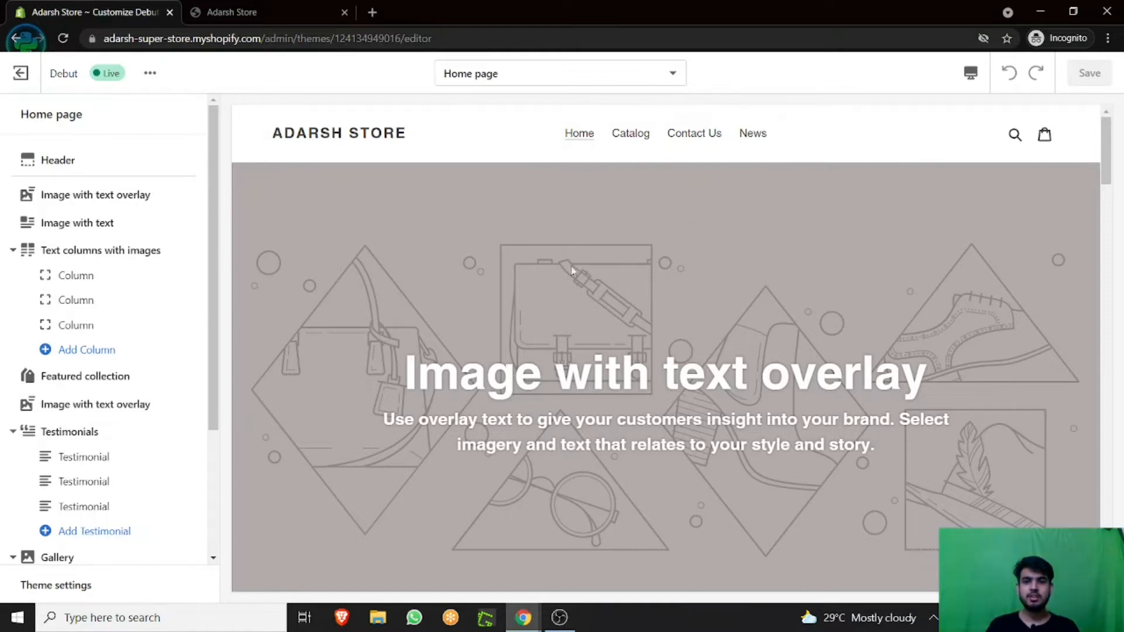
Step: Open the home page's header settings, try the Centered logo alignment and set it back to Left
{"action": "scroll", "coordinate": [1116, 159], "scroll_direction": "down", "scroll_amount": 4}
{"action": "scroll", "coordinate": [1028, 123], "scroll_direction": "up", "scroll_amount": 4}
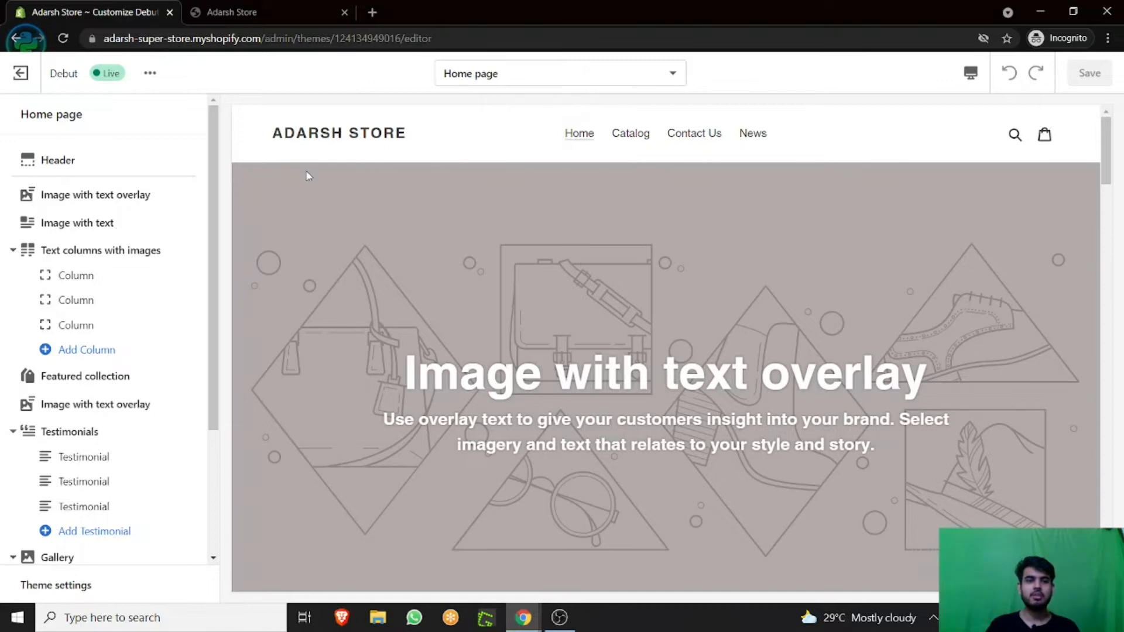
{"action": "left_click", "coordinate": [33, 168]}
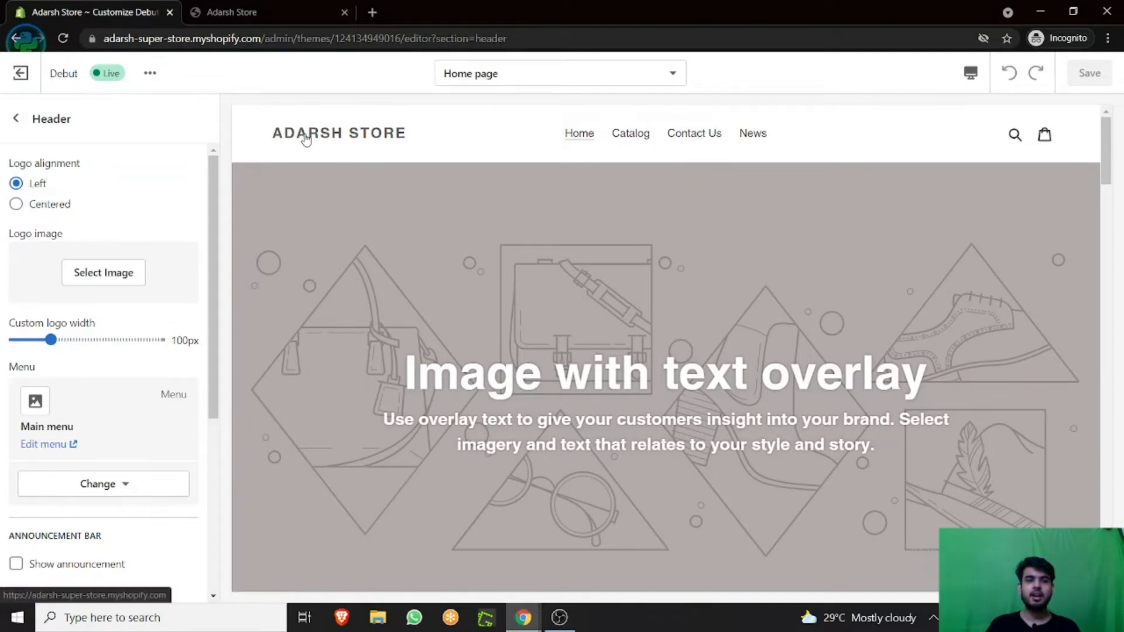
{"action": "left_click", "coordinate": [16, 205]}
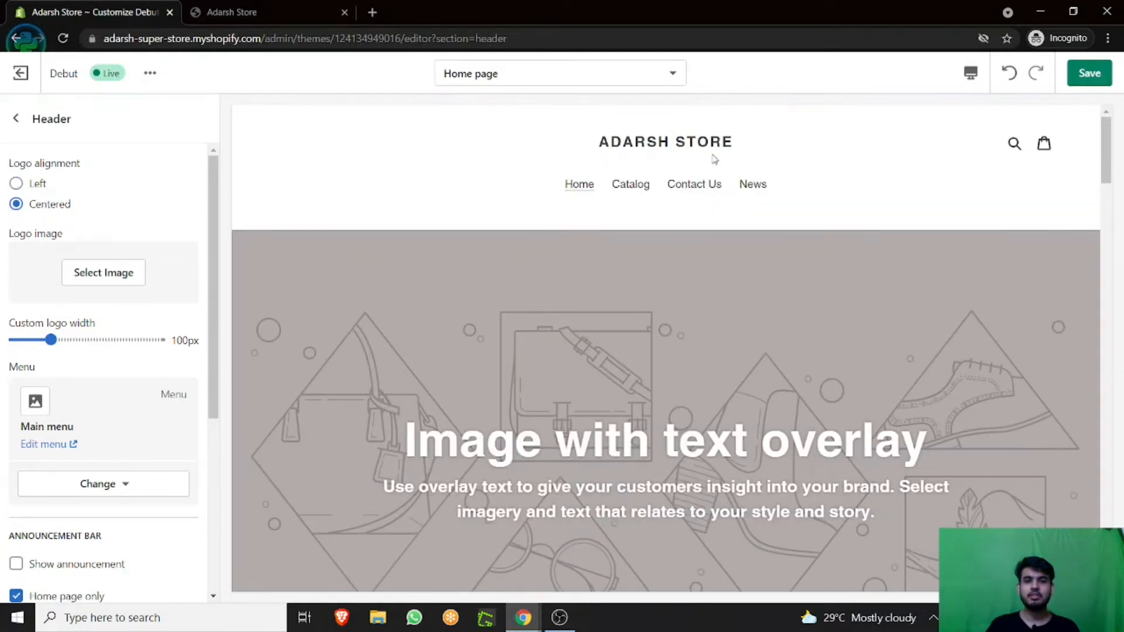
{"action": "left_click", "coordinate": [17, 185]}
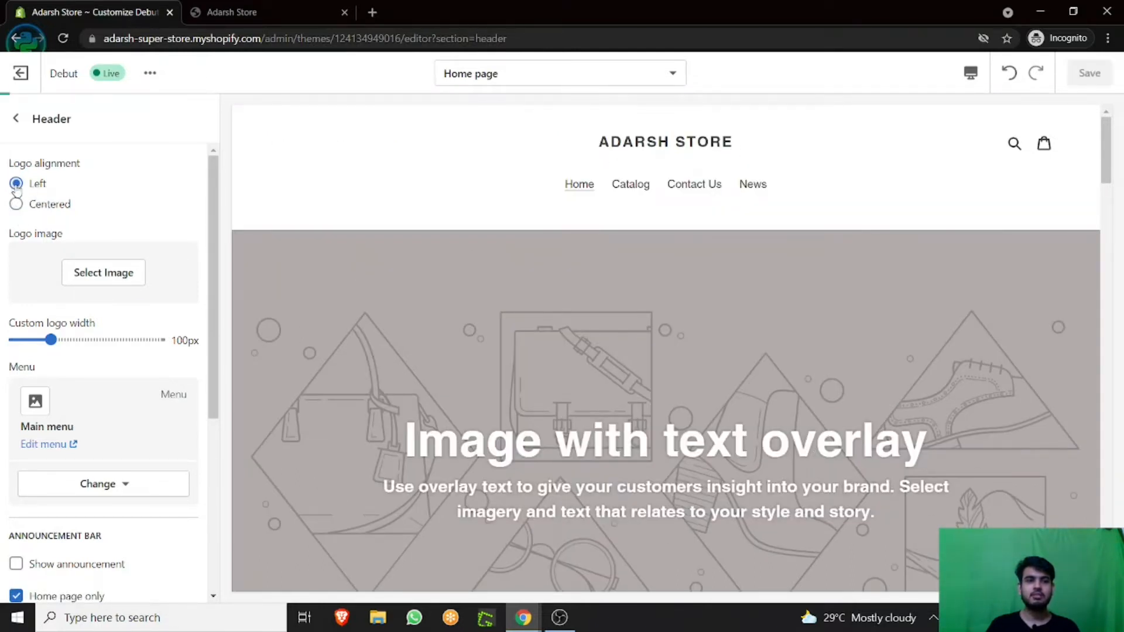
Step: Upload the Store image from the Downloads folder and select it as the header's logo image
{"action": "left_click", "coordinate": [102, 275]}
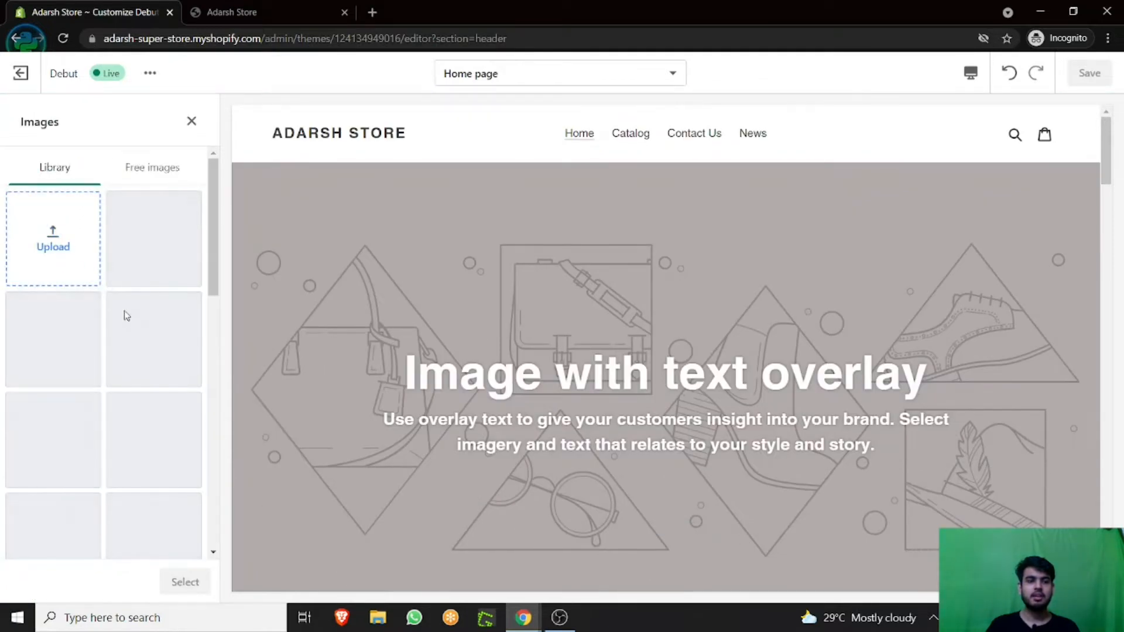
{"action": "left_click", "coordinate": [76, 337]}
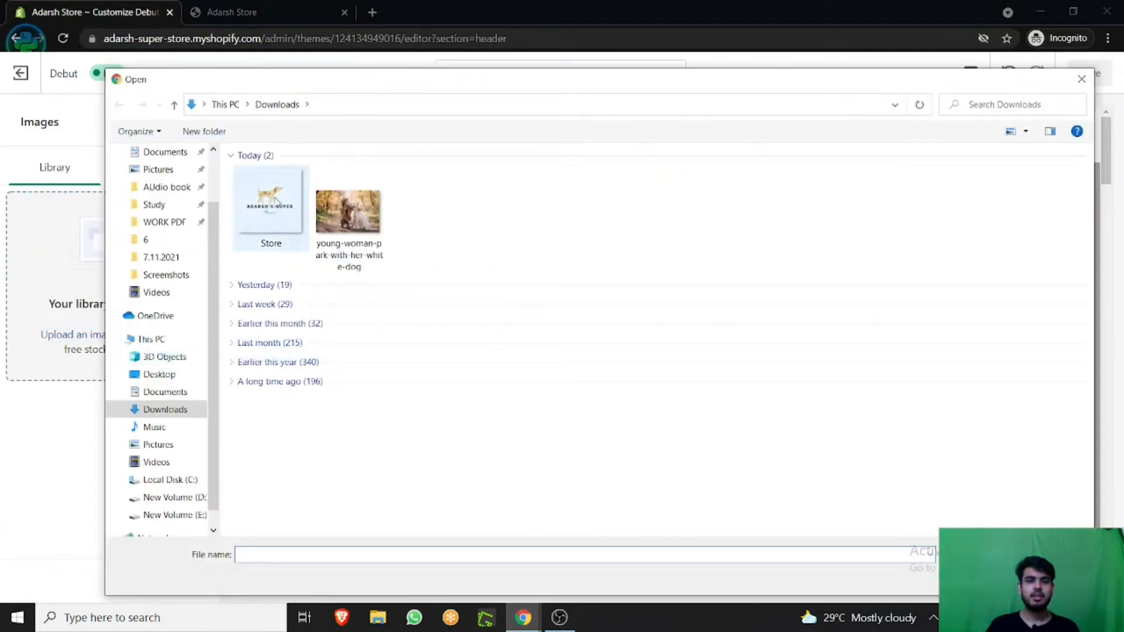
{"action": "left_click", "coordinate": [273, 199]}
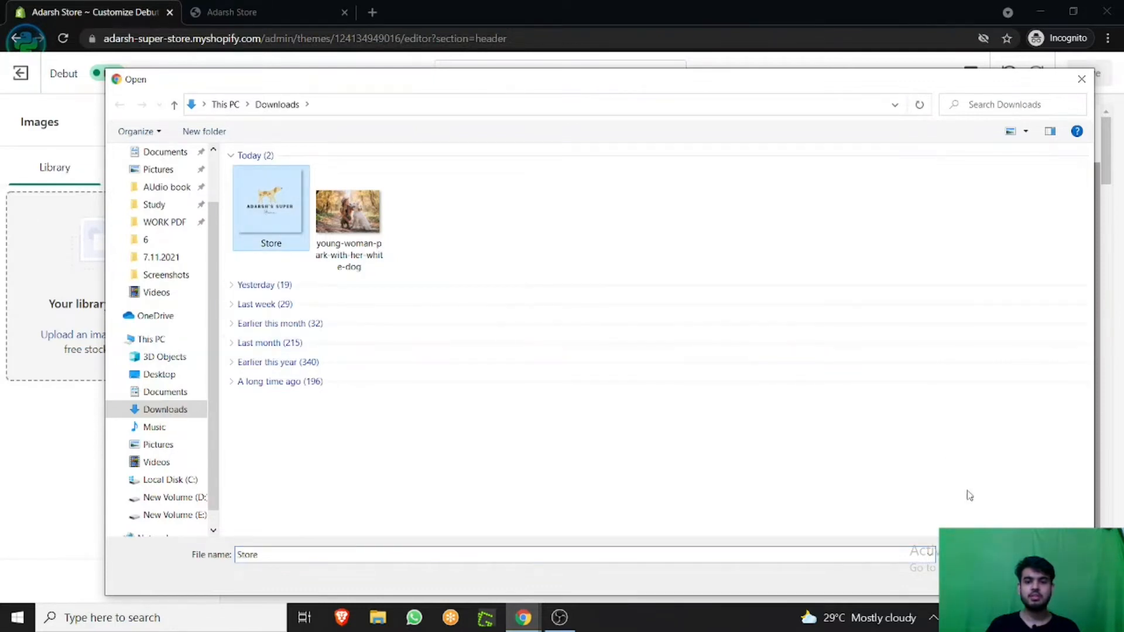
{"action": "key", "text": "Return"}
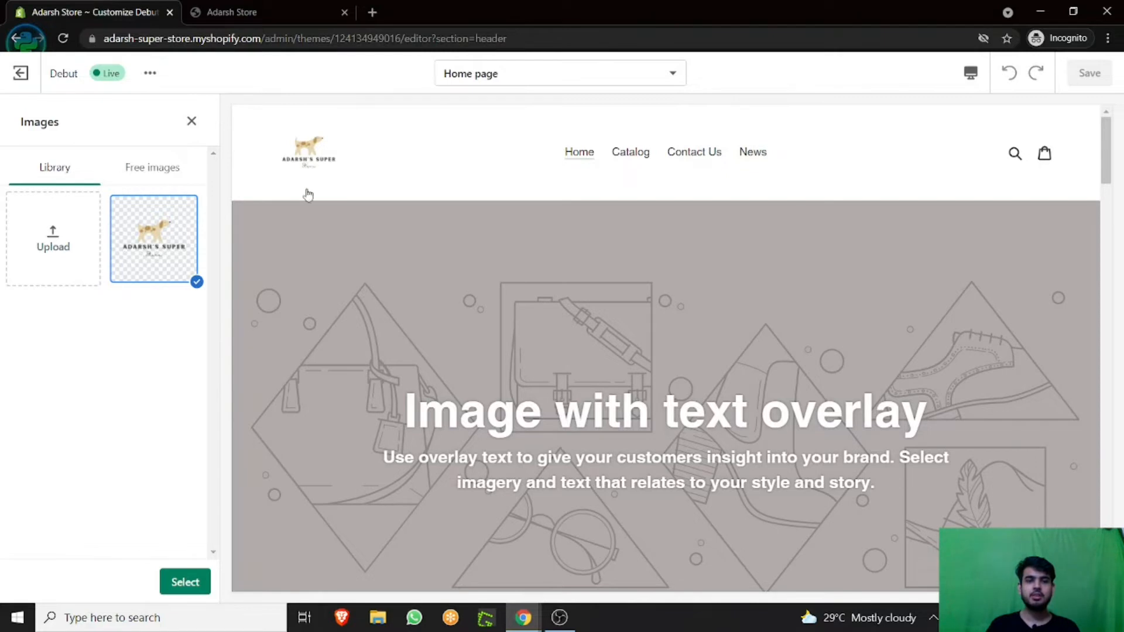
{"action": "left_click", "coordinate": [178, 581]}
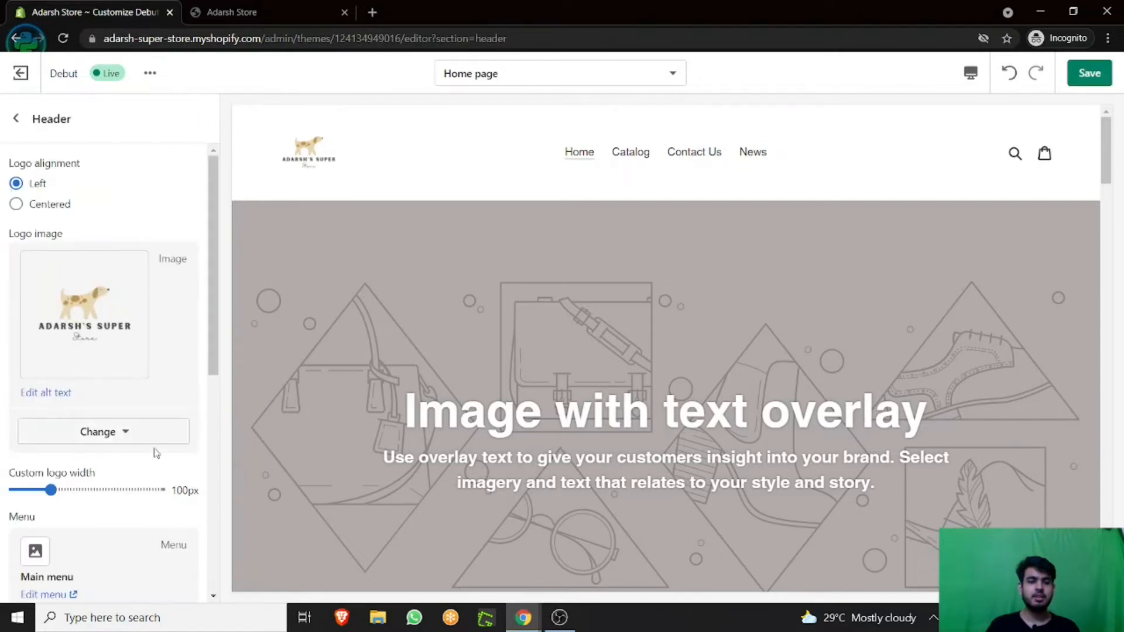
{"action": "scroll", "coordinate": [141, 469], "scroll_direction": "down", "scroll_amount": 2}
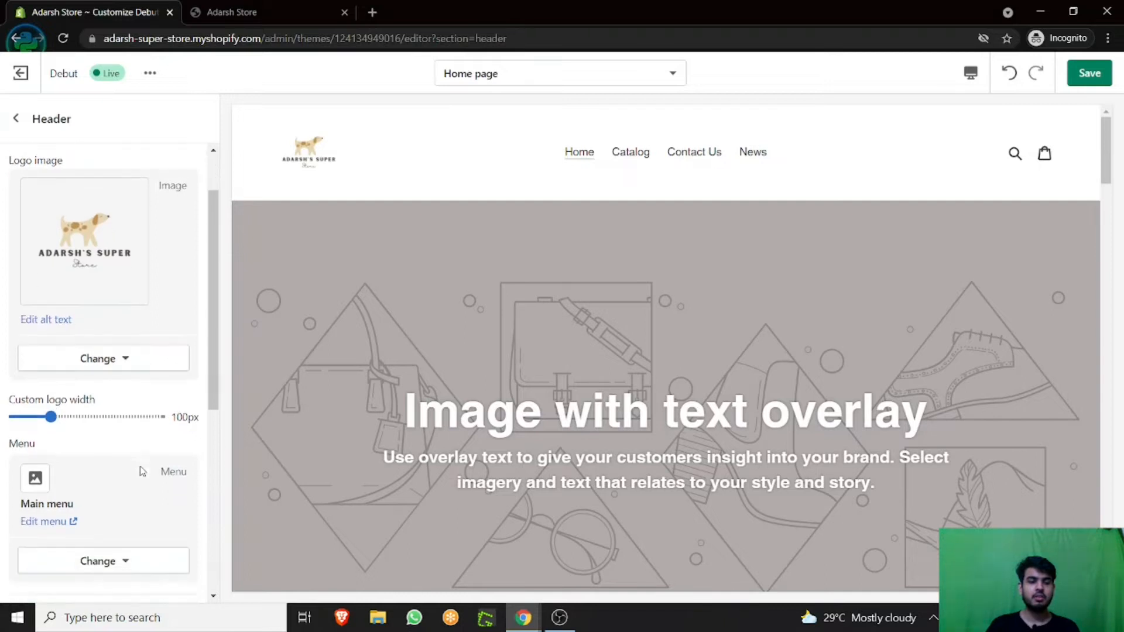
{"action": "mouse_move", "coordinate": [51, 417]}
{"action": "left_mouse_down"}
{"action": "mouse_move", "coordinate": [73, 417]}
{"action": "mouse_move", "coordinate": [51, 417]}
{"action": "left_mouse_up"}
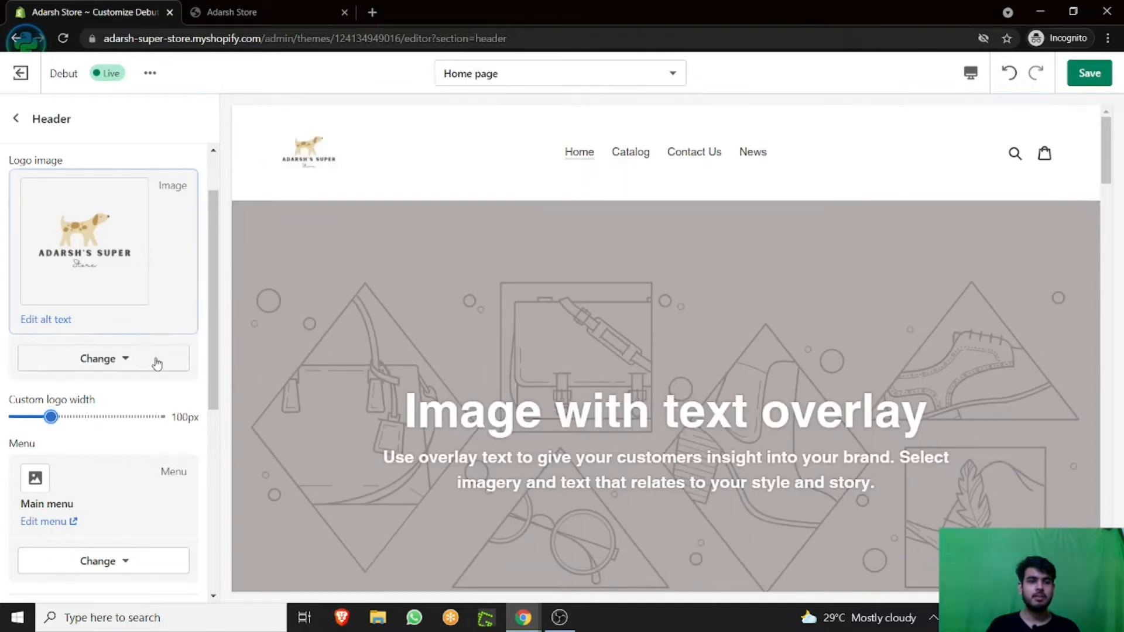
{"action": "left_click", "coordinate": [125, 368]}
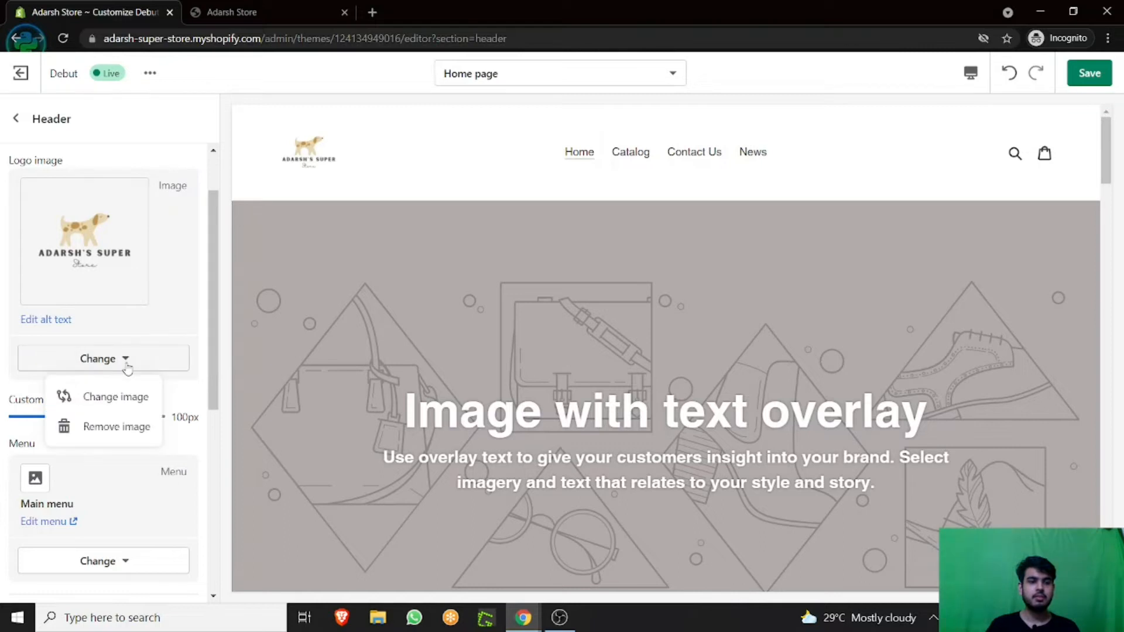
{"action": "left_click", "coordinate": [129, 367]}
{"action": "left_click", "coordinate": [127, 365]}
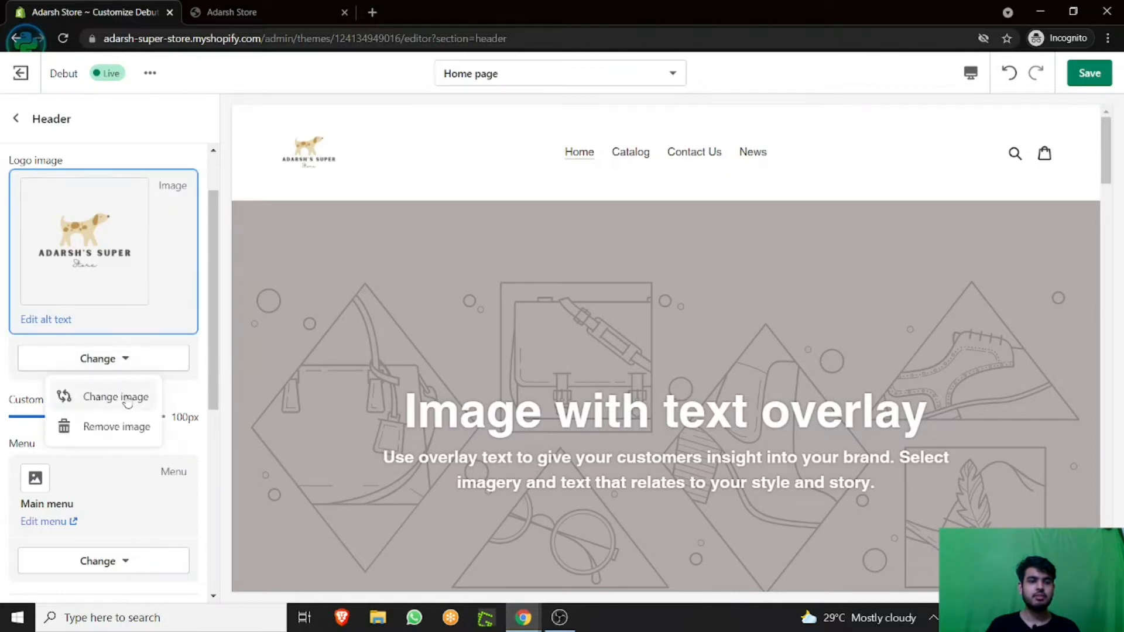
{"action": "left_click", "coordinate": [119, 367]}
Step: Enable showing the announcement bar in the header settings
{"action": "scroll", "coordinate": [140, 275], "scroll_direction": "down", "scroll_amount": 5}
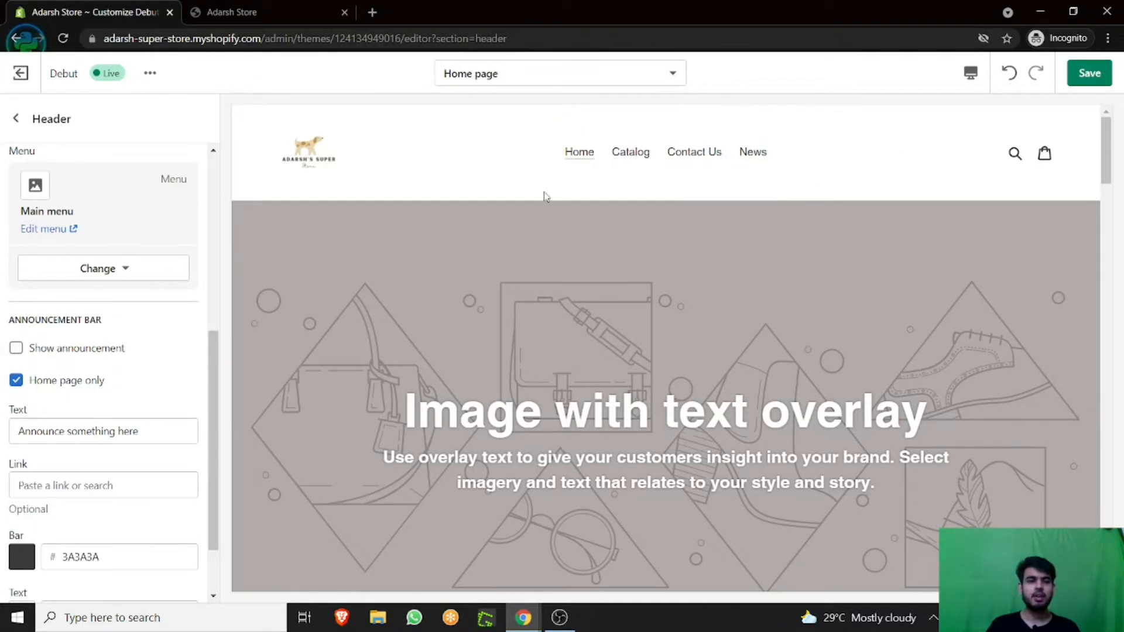
{"action": "scroll", "coordinate": [77, 363], "scroll_direction": "down", "scroll_amount": 1}
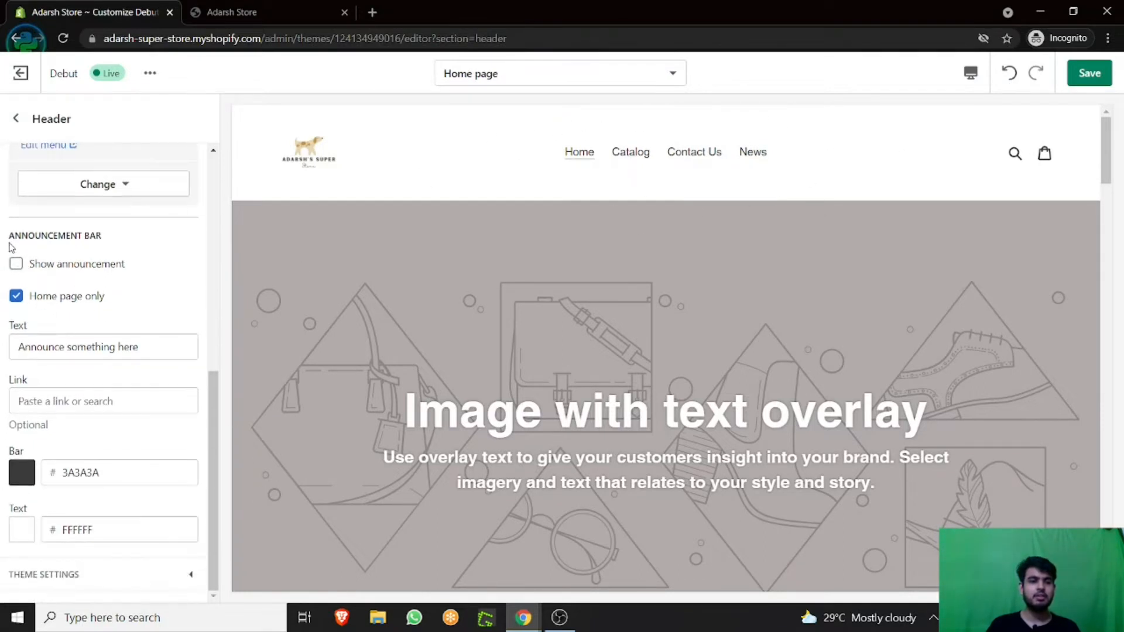
{"action": "left_click", "coordinate": [16, 265]}
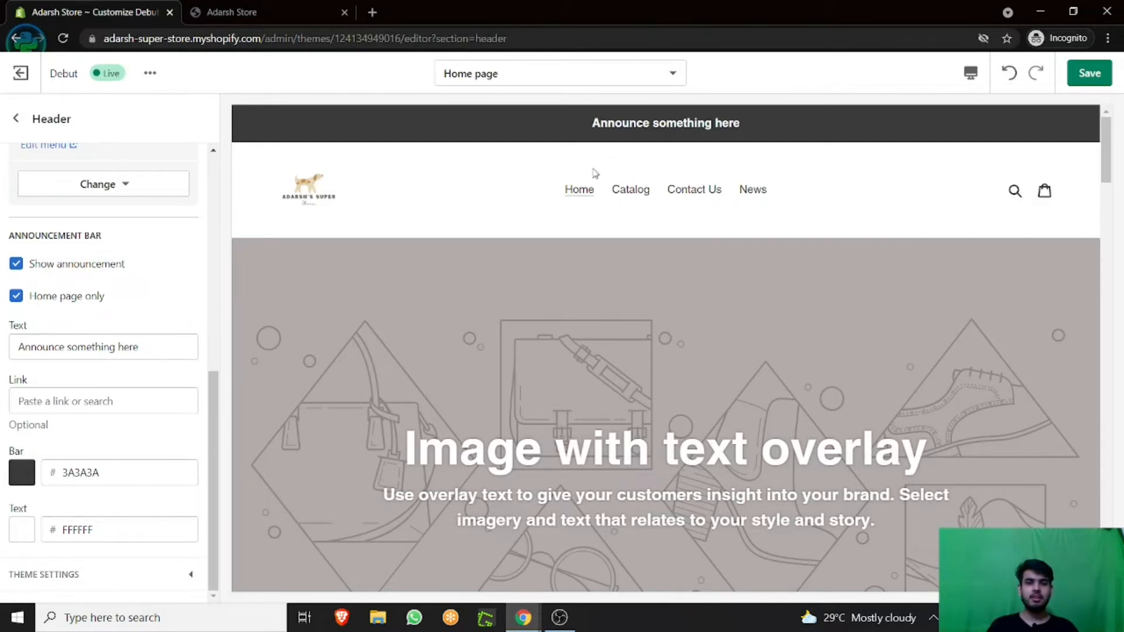
Step: Replace the announcement bar's placeholder text with "Free Shipping Worldwide"
{"action": "left_click_drag", "start_coordinate": [32, 348], "coordinate": [2, 353]}
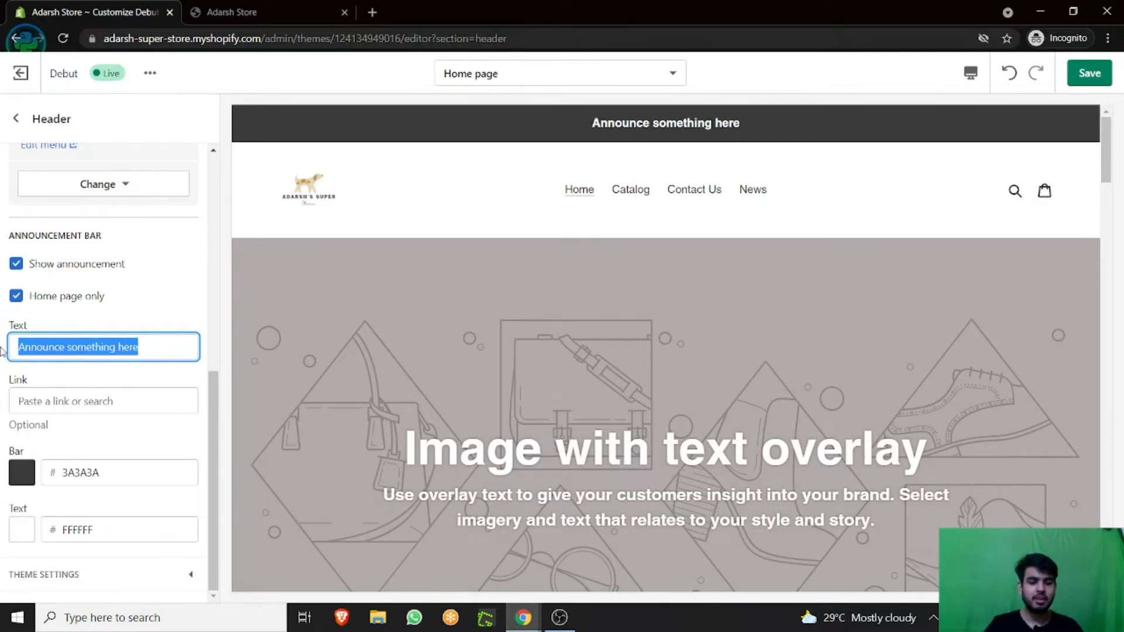
{"action": "type", "text": "FREE"}
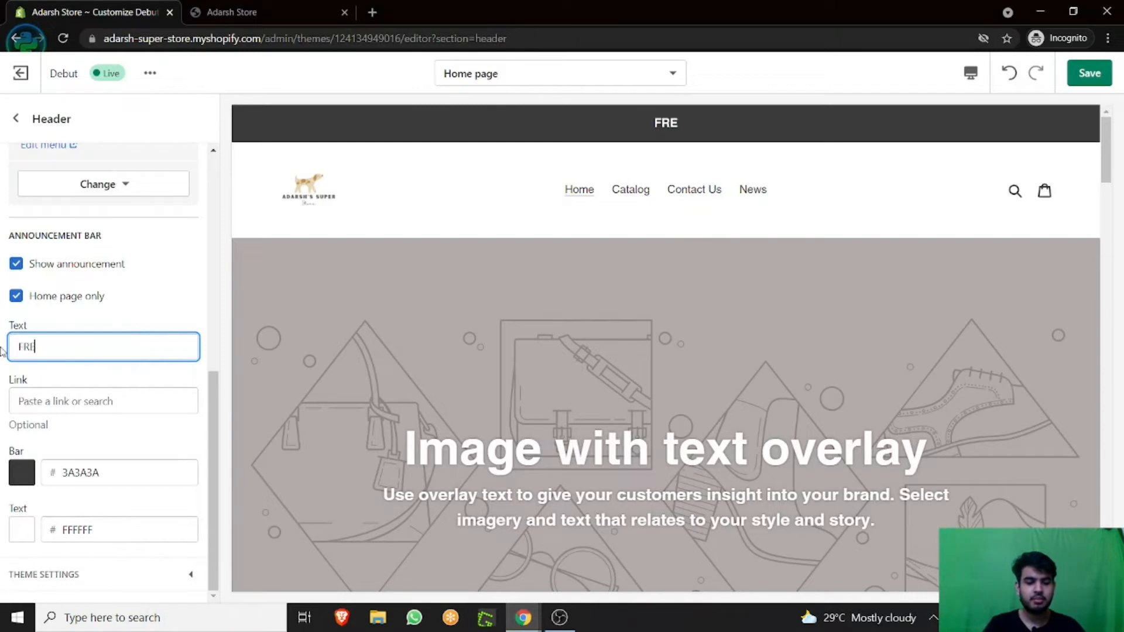
{"action": "key", "text": "BackSpace"}
{"action": "key", "text": "BackSpace"}
{"action": "key", "text": "BackSpace"}
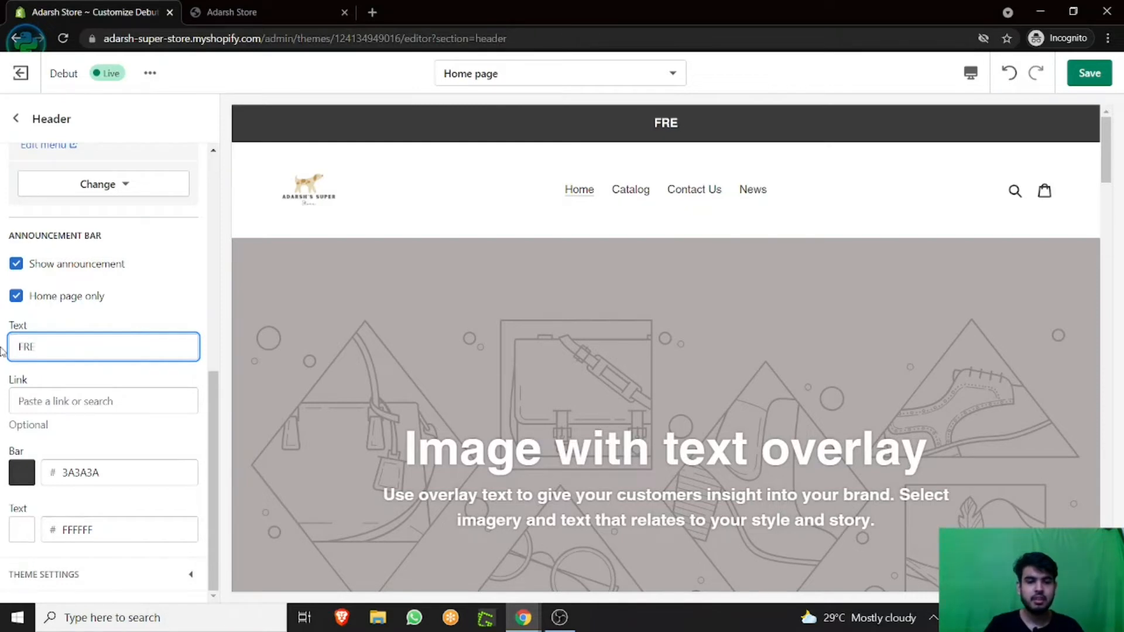
{"action": "type", "text": "ree "}
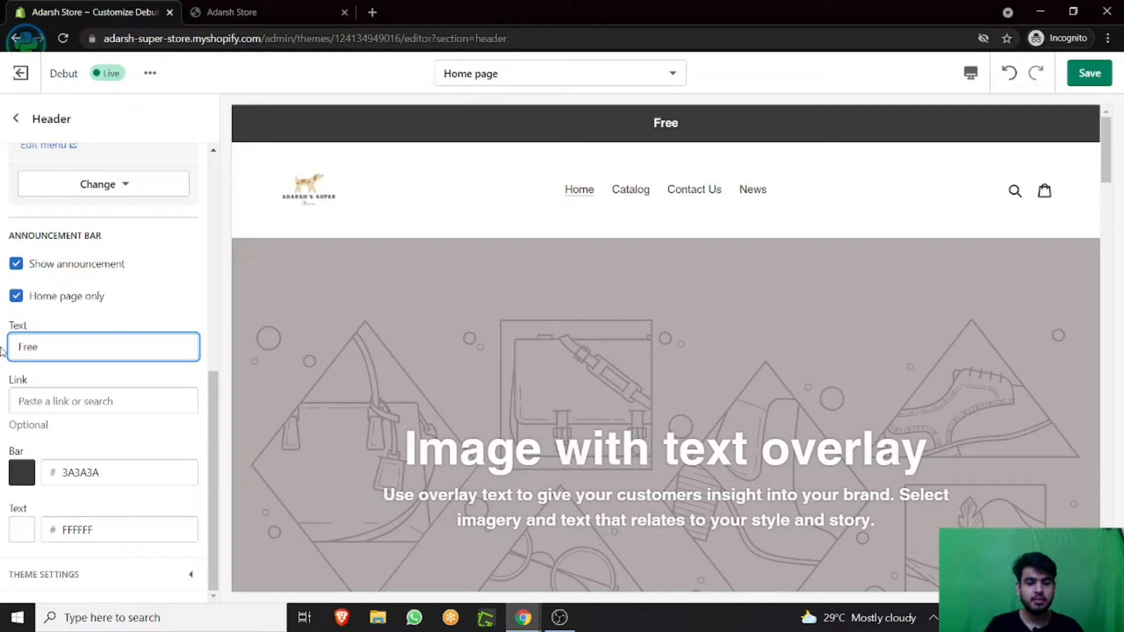
{"action": "type", "text": "Ship"}
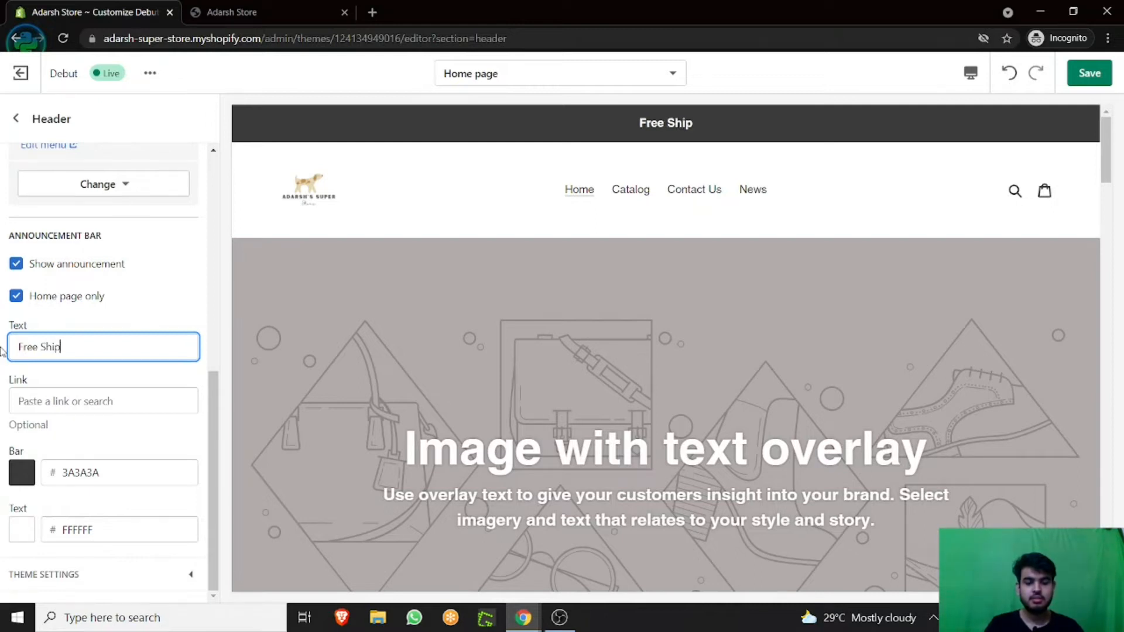
{"action": "type", "text": "ping"}
{"action": "type", "text": "World"}
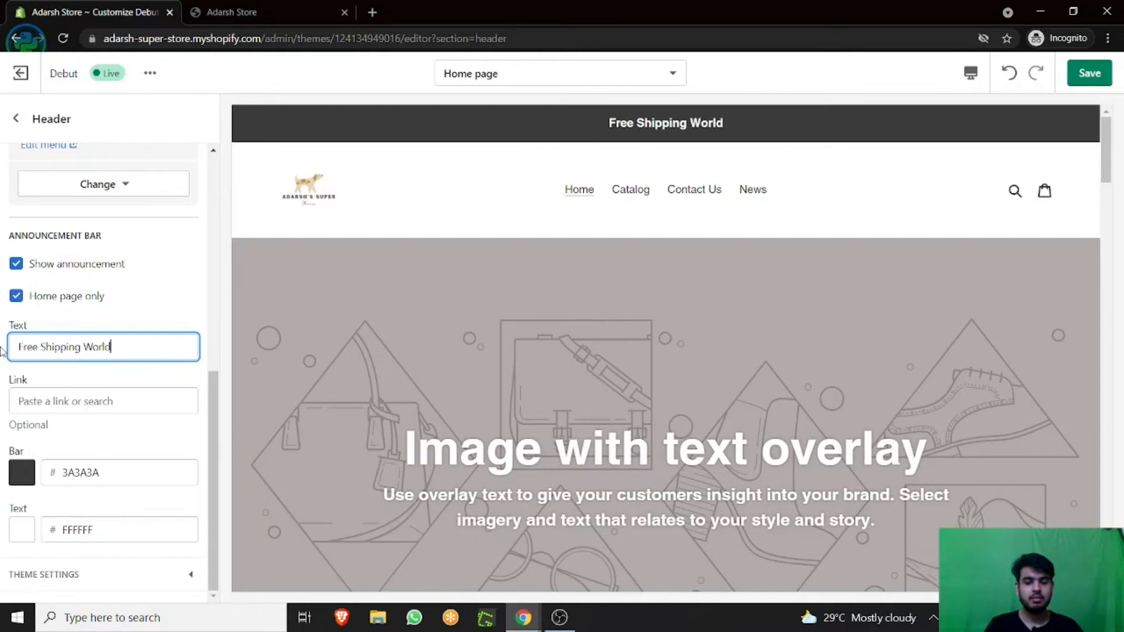
{"action": "type", "text": "wide"}
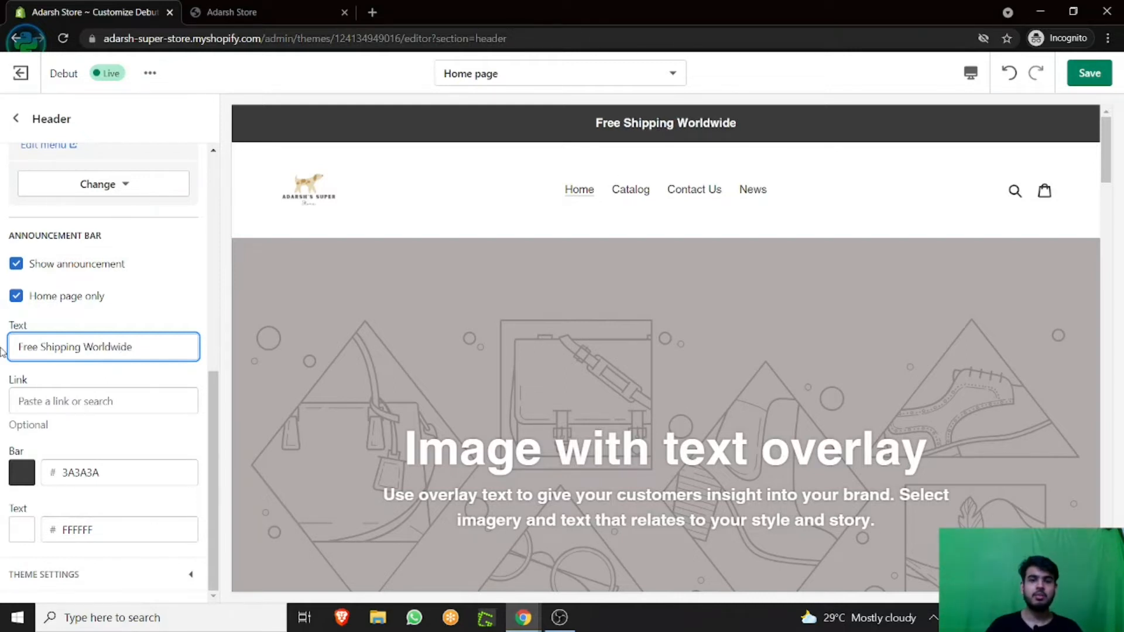
{"action": "left_click_drag", "start_coordinate": [145, 347], "coordinate": [1, 349]}
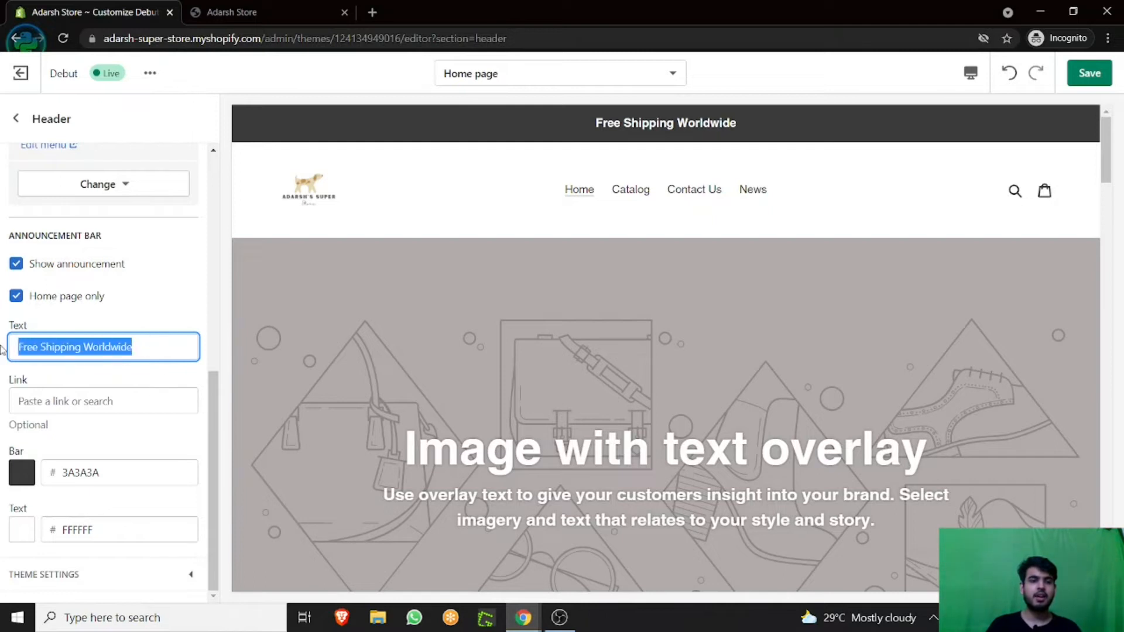
{"action": "key", "text": "Right"}
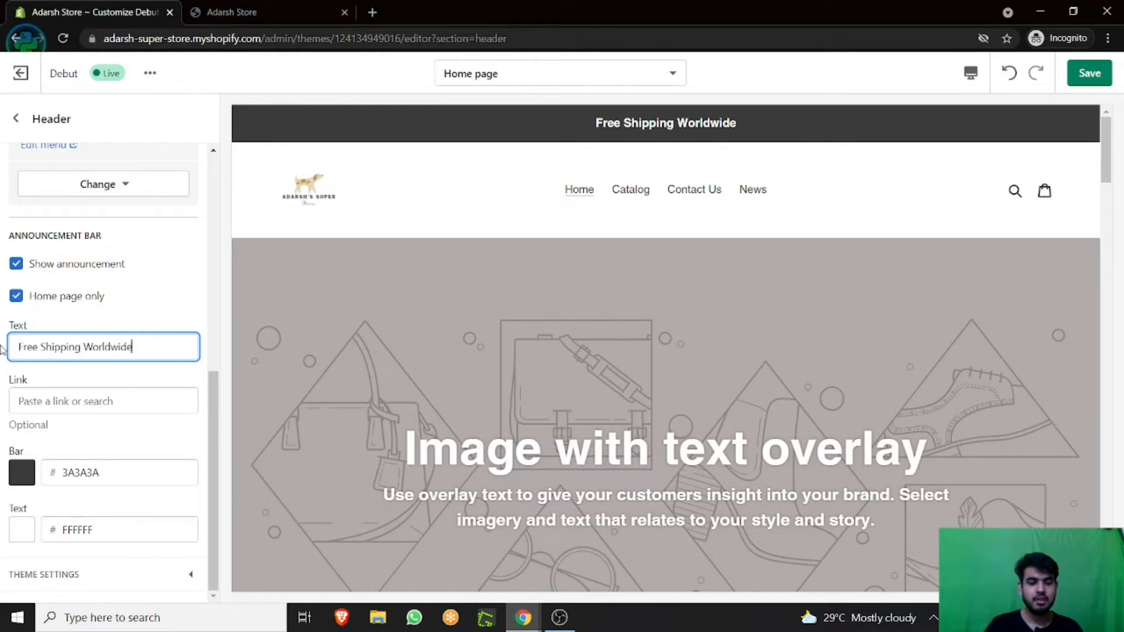
{"action": "type", "text": "%"}
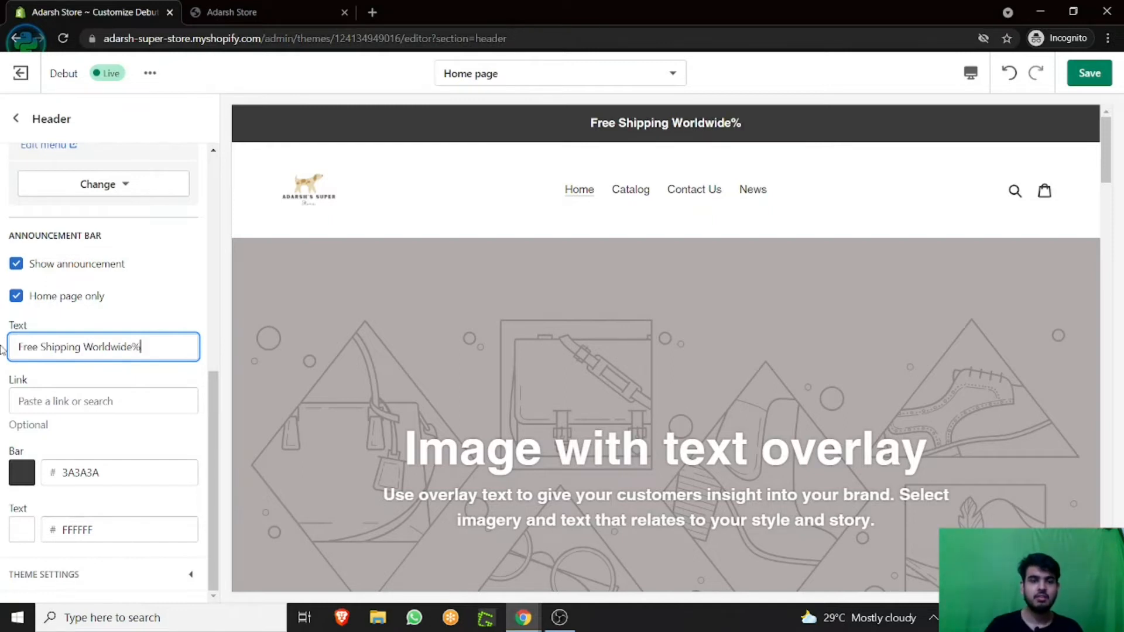
{"action": "type", "text": "d"}
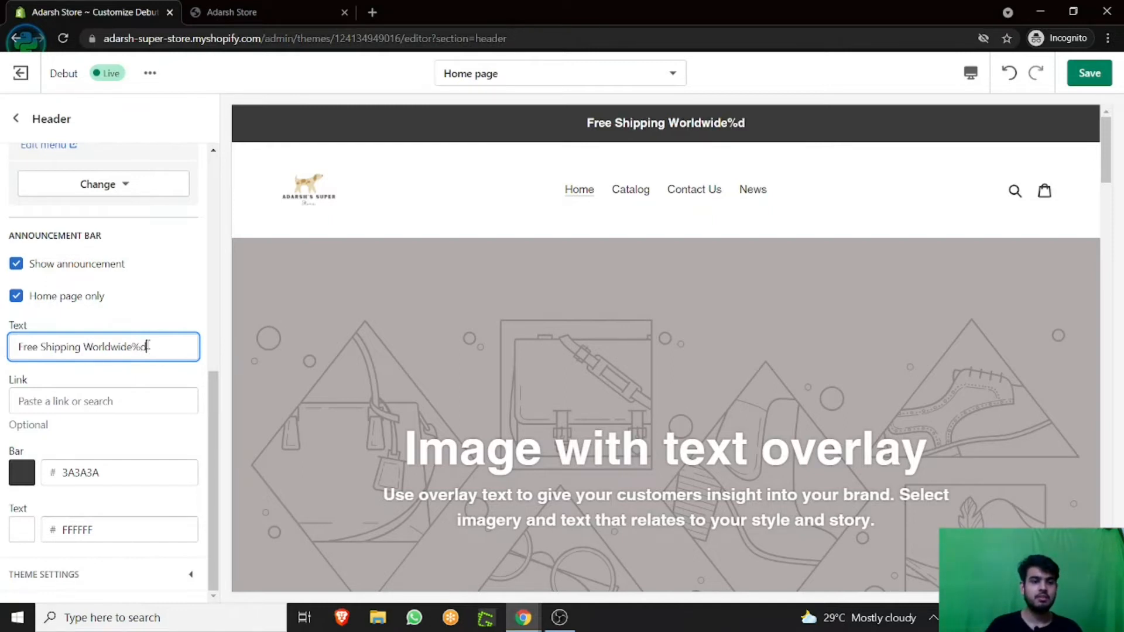
Step: Change the announcement bar's text to "10% Discount"
{"action": "left_click_drag", "start_coordinate": [147, 347], "coordinate": [2, 347]}
{"action": "type", "text": "10"}
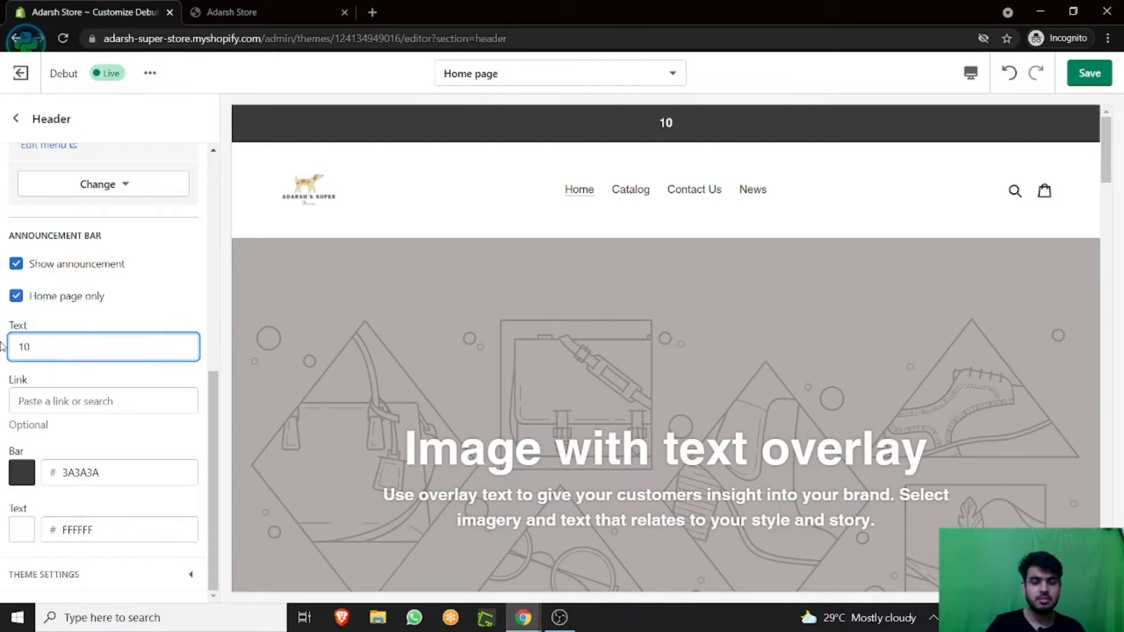
{"action": "type", "text": "% D"}
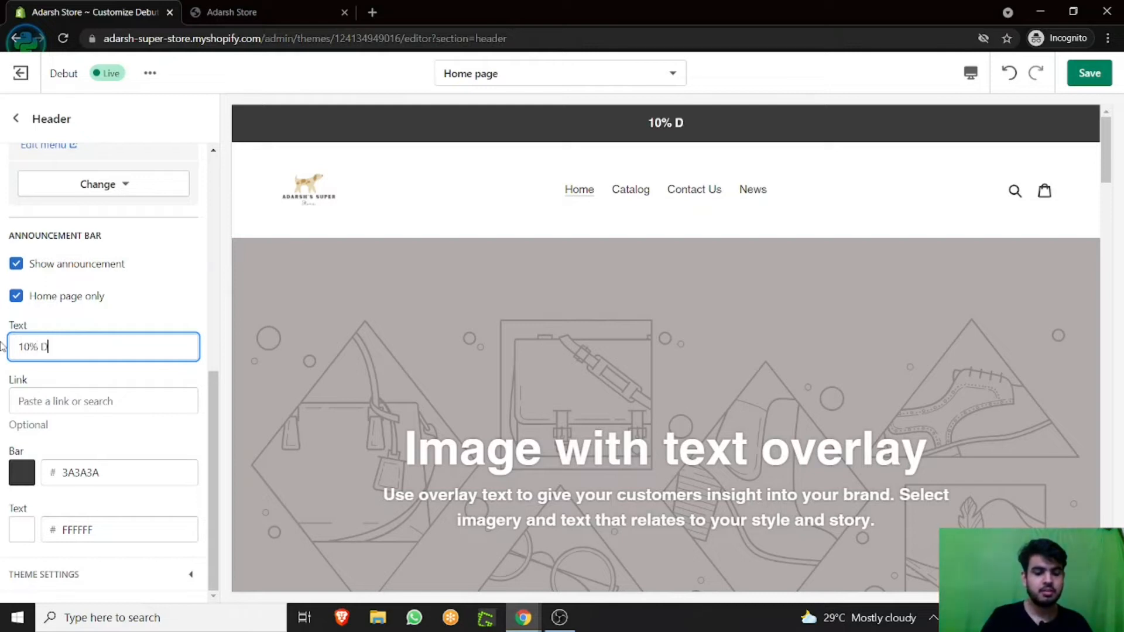
{"action": "type", "text": "iscount"}
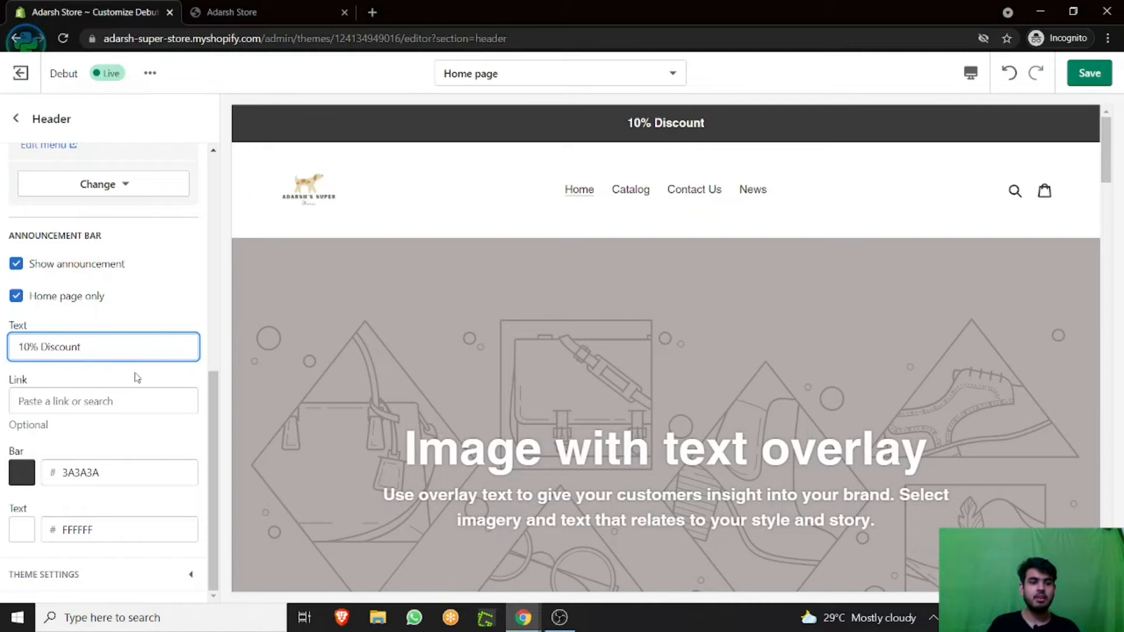
Step: Set the announcement bar's background colour to the currently used red, EA0606
{"action": "left_click", "coordinate": [21, 481]}
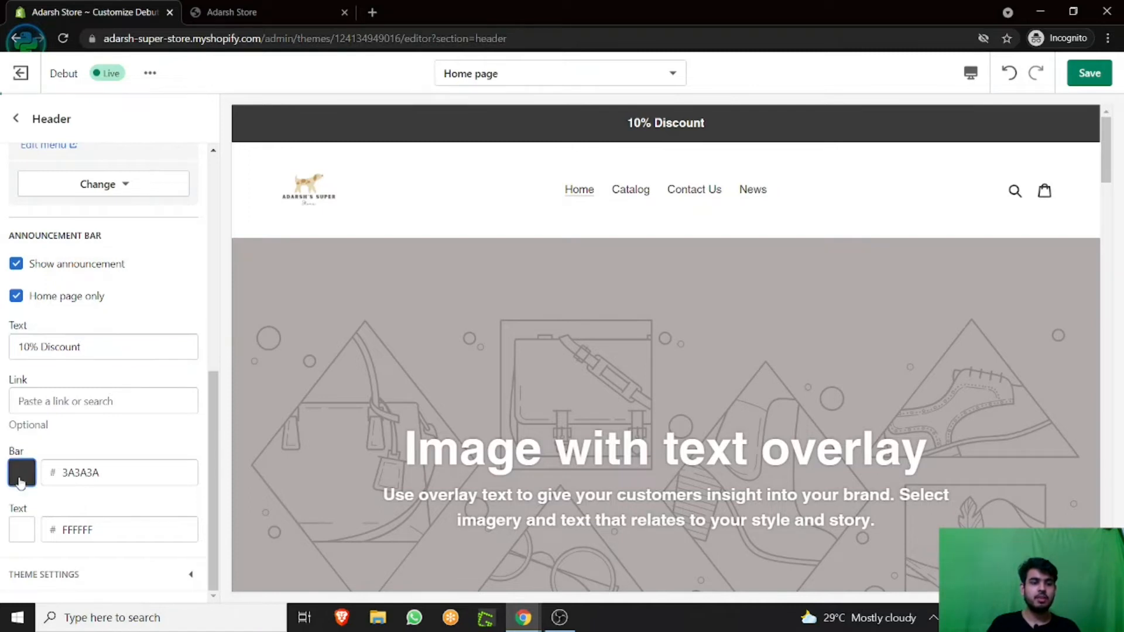
{"action": "left_click", "coordinate": [29, 473]}
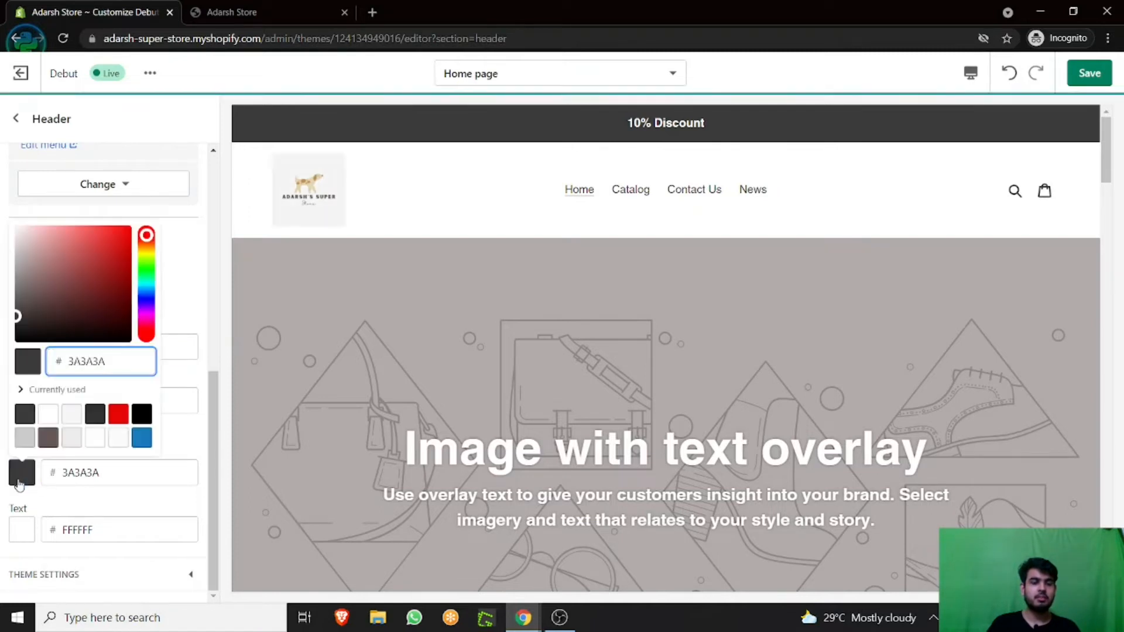
{"action": "left_click", "coordinate": [120, 418]}
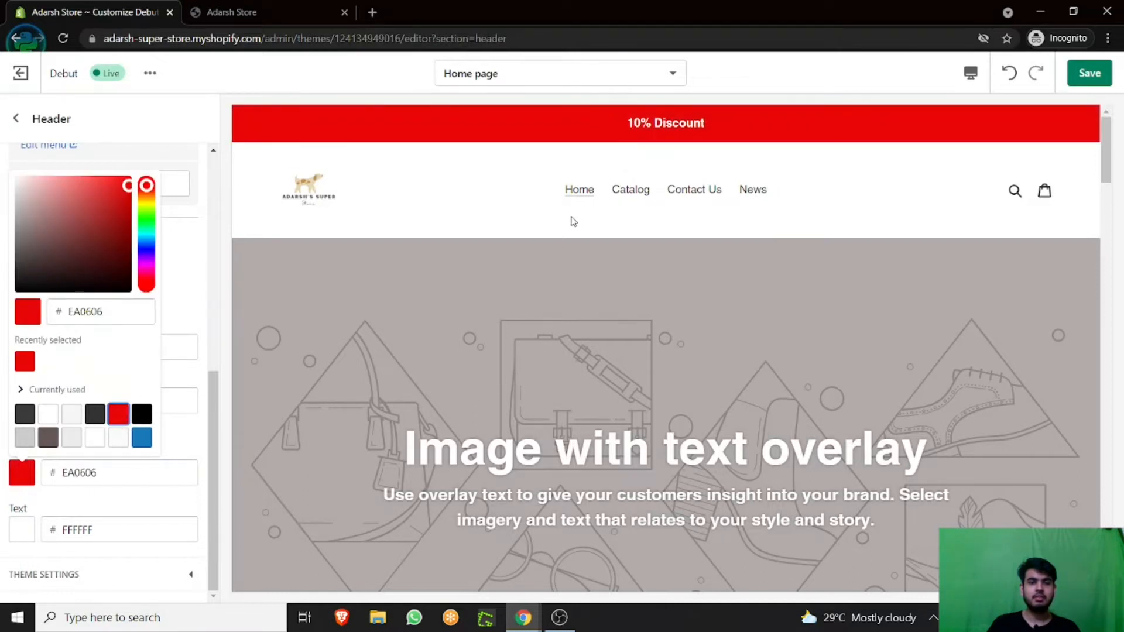
{"action": "left_click", "coordinate": [180, 441]}
Step: Extend the announcement bar's text so it reads "10% Discount On All The Products"
{"action": "left_click", "coordinate": [119, 344]}
{"action": "type", "text": "O"}
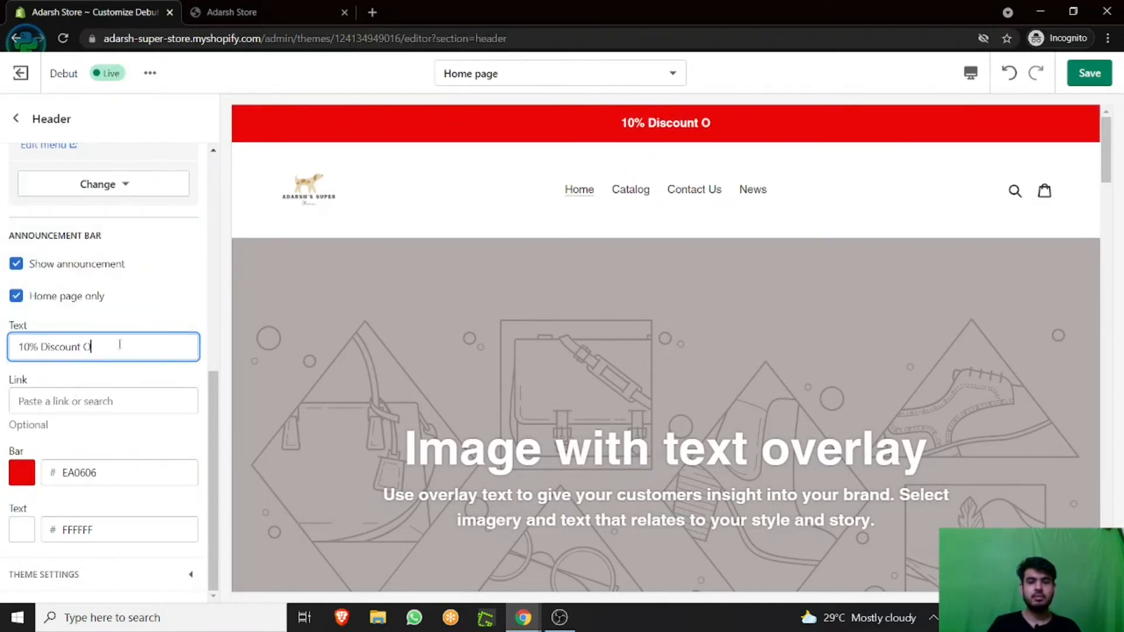
{"action": "type", "text": "n A"}
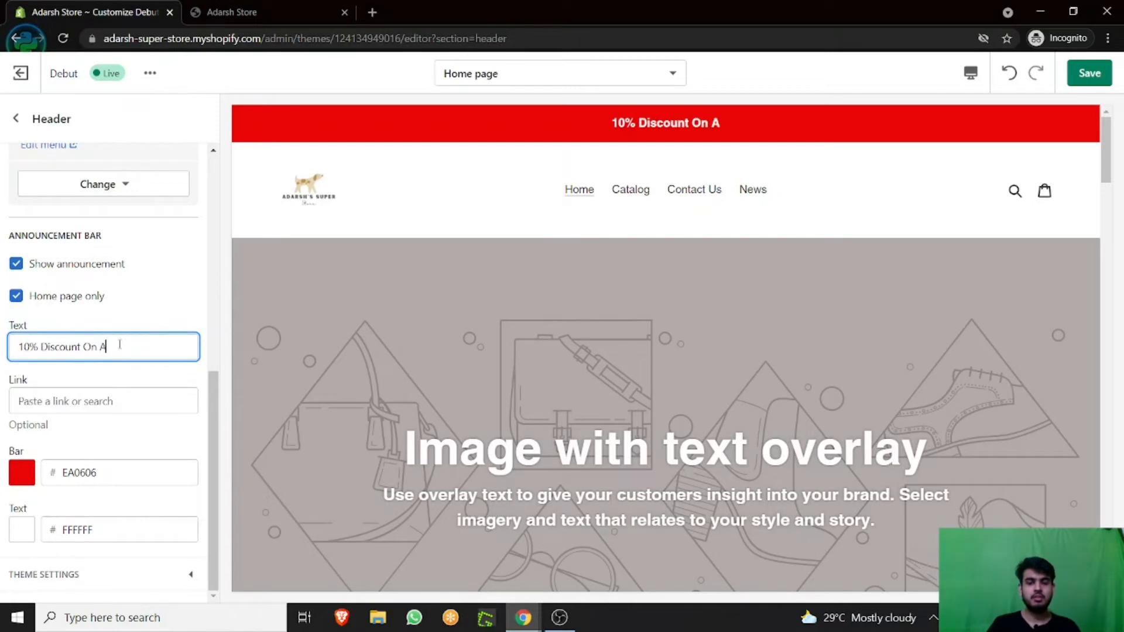
{"action": "type", "text": "ll T"}
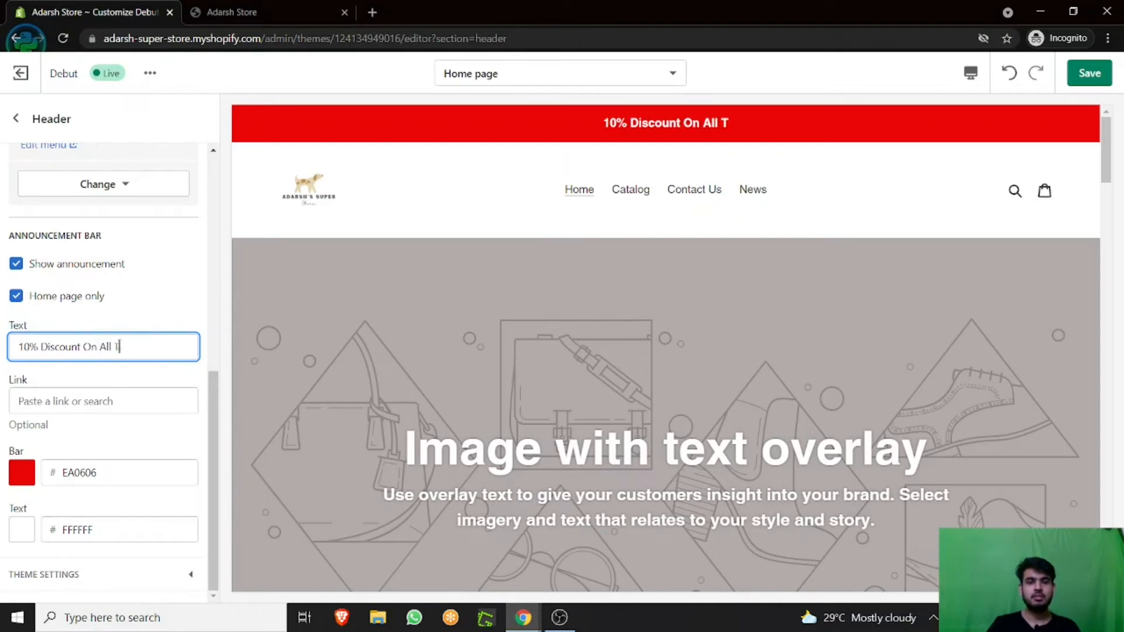
{"action": "type", "text": "he P"}
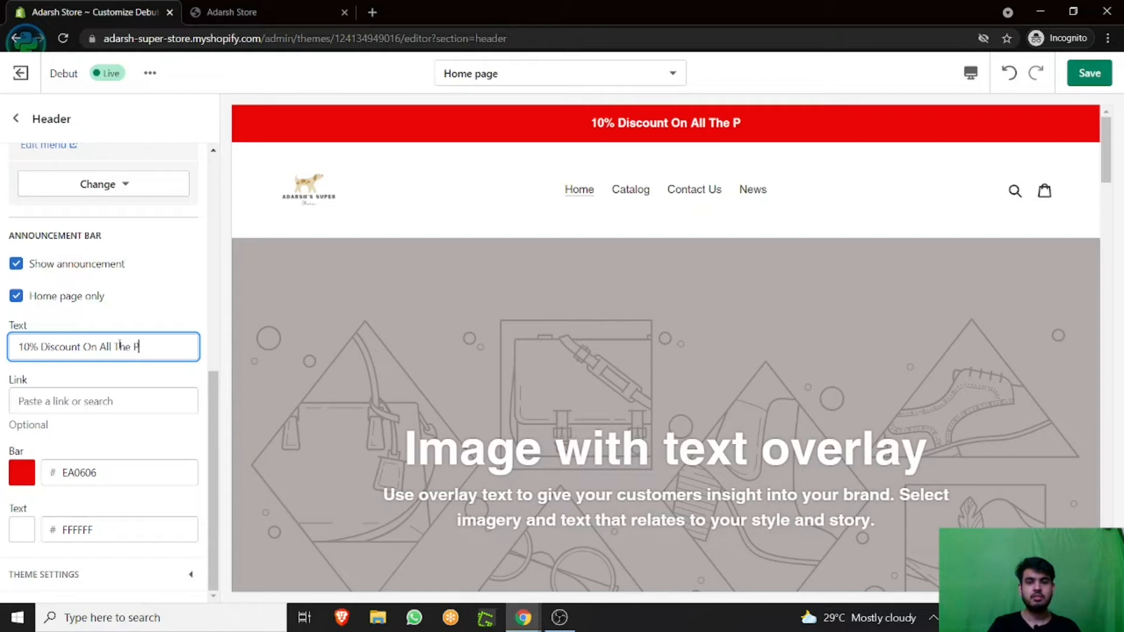
{"action": "type", "text": "roduc"}
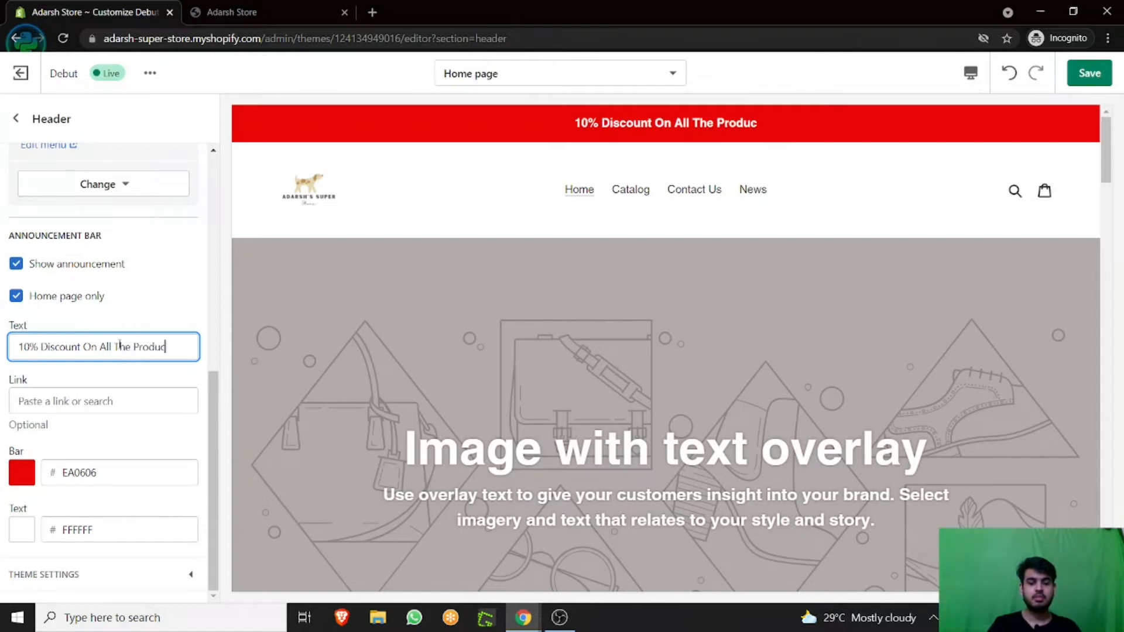
{"action": "type", "text": "ts"}
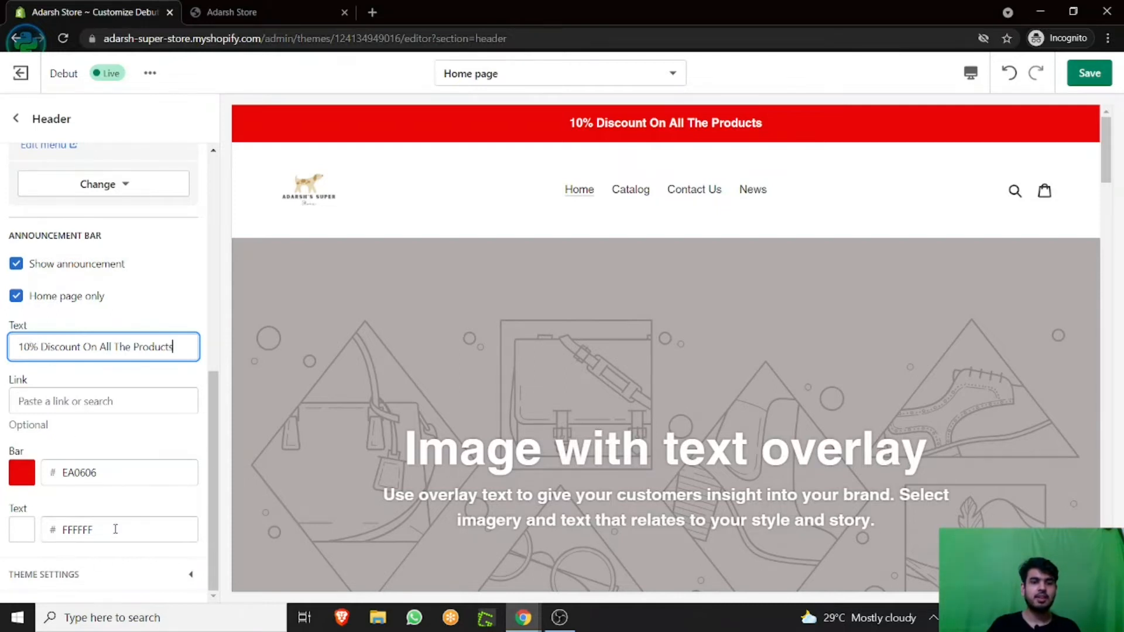
Step: Check the colour choices for the announcement bar's text and review the header settings
{"action": "left_click", "coordinate": [22, 534]}
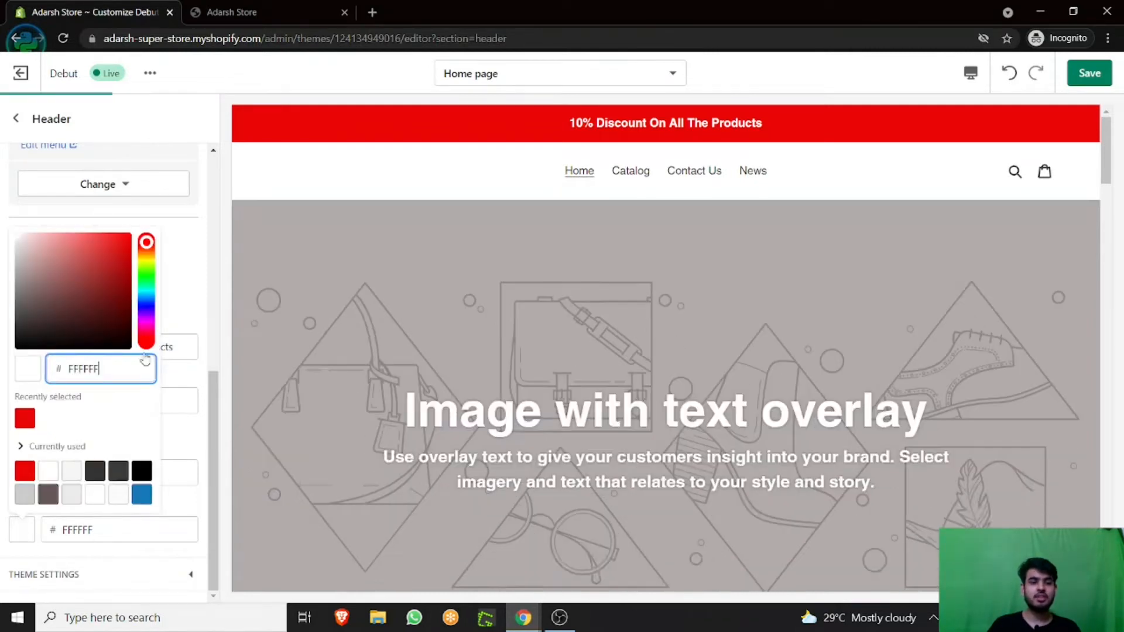
{"action": "left_click", "coordinate": [193, 251]}
{"action": "scroll", "coordinate": [186, 322], "scroll_direction": "up", "scroll_amount": 8}
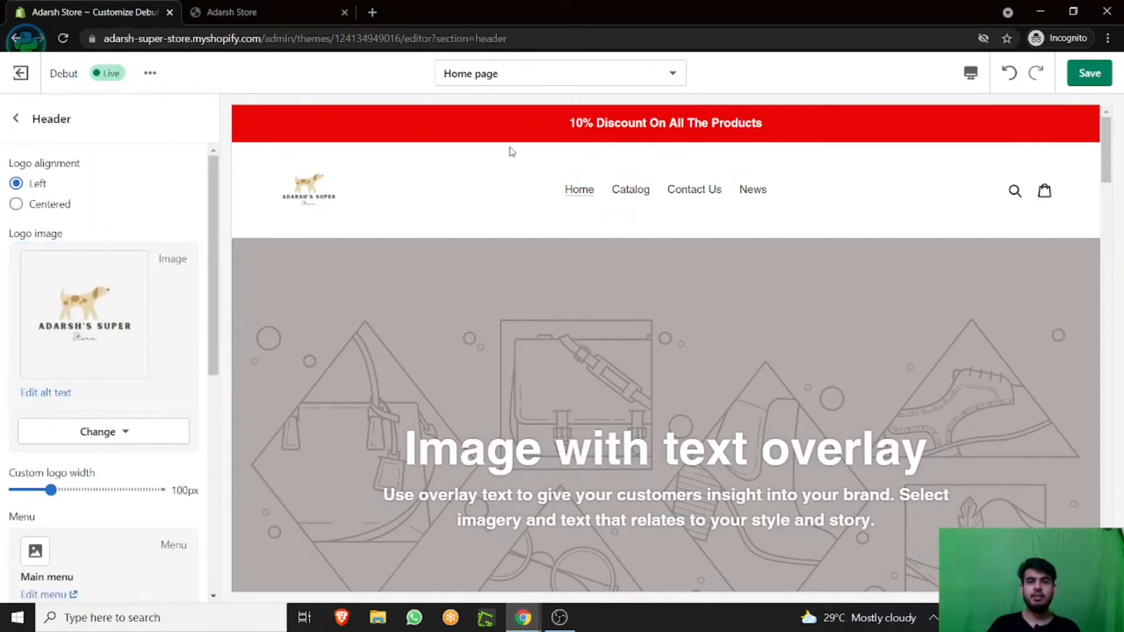
{"action": "scroll", "coordinate": [146, 223], "scroll_direction": "down", "scroll_amount": 4}
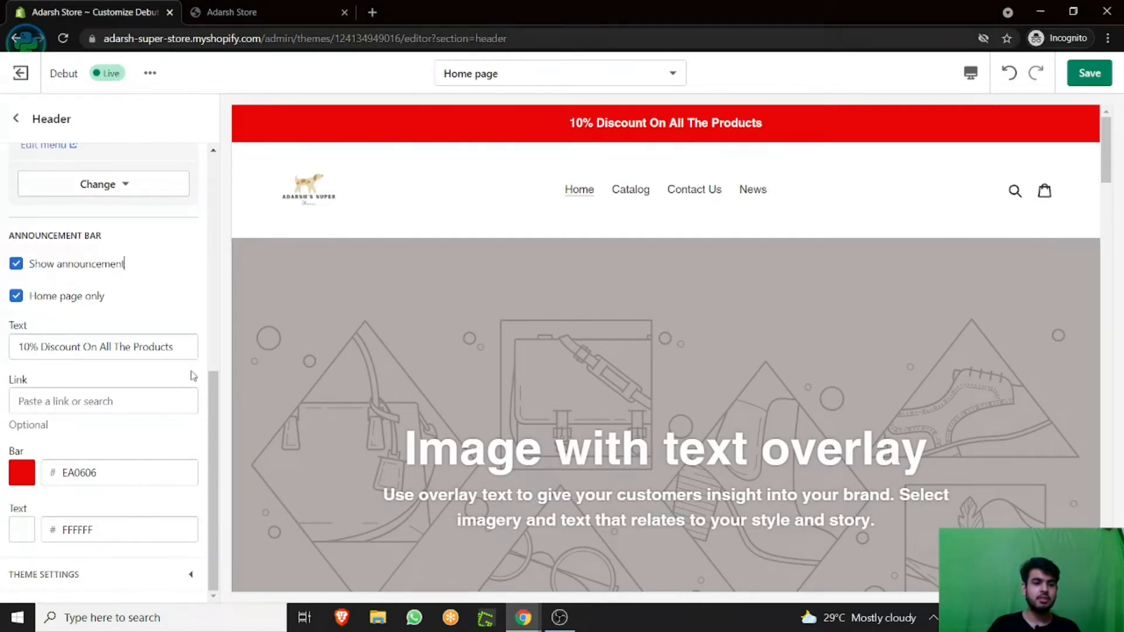
{"action": "scroll", "coordinate": [176, 328], "scroll_direction": "up", "scroll_amount": 4}
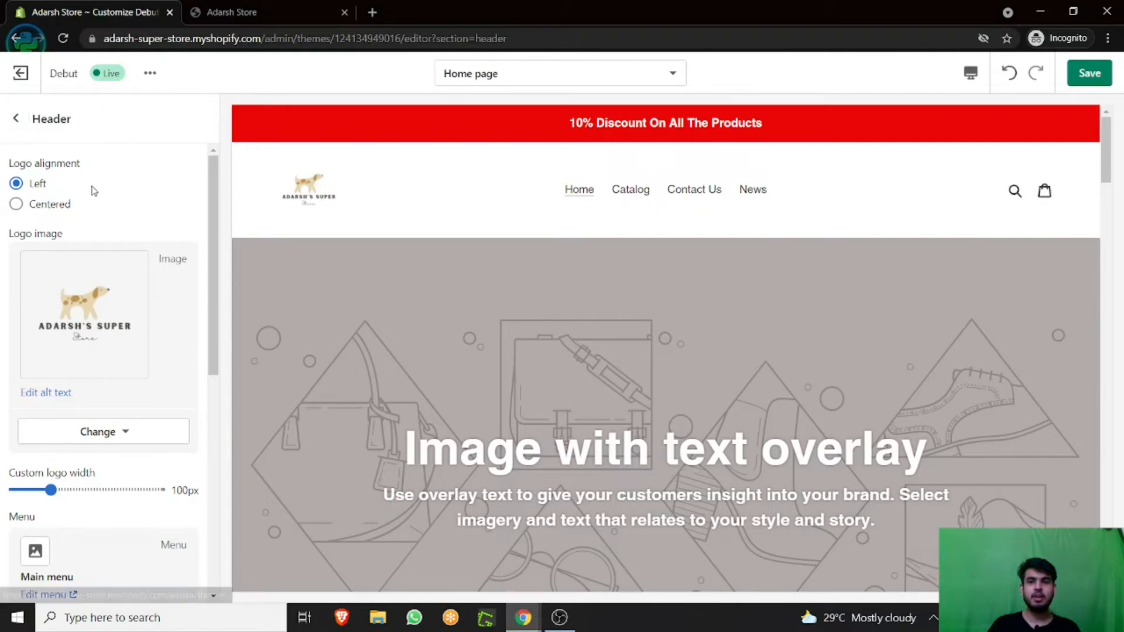
Step: Leave the header settings and change the heading of the first Image with text overlay section to "Come And Visit My Store"
{"action": "left_click", "coordinate": [15, 120]}
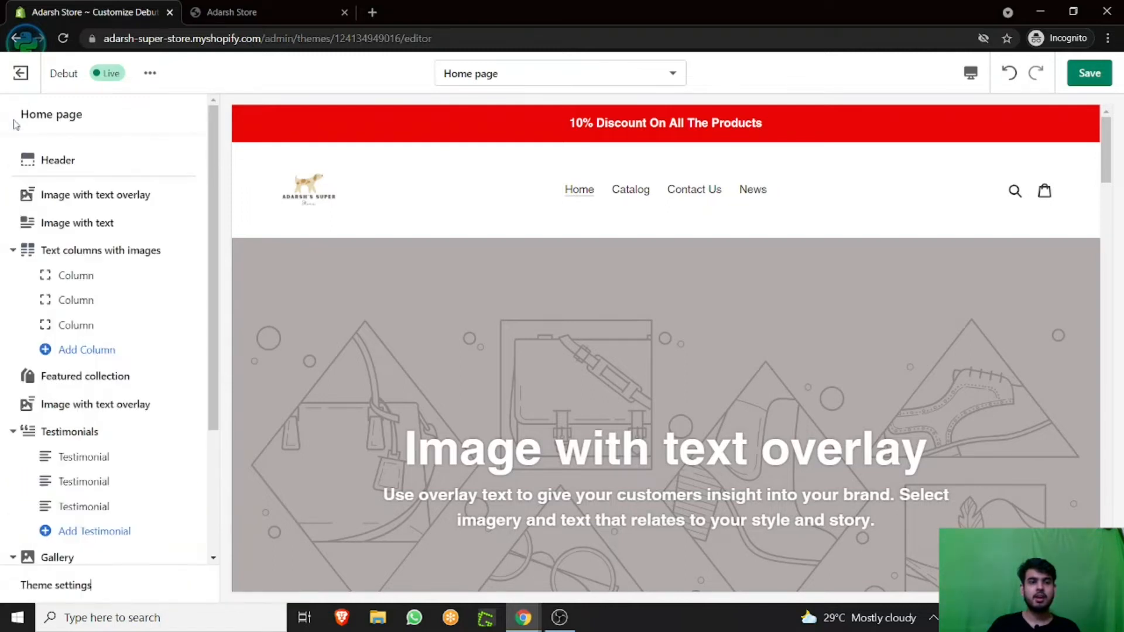
{"action": "scroll", "coordinate": [317, 211], "scroll_direction": "down", "scroll_amount": 1}
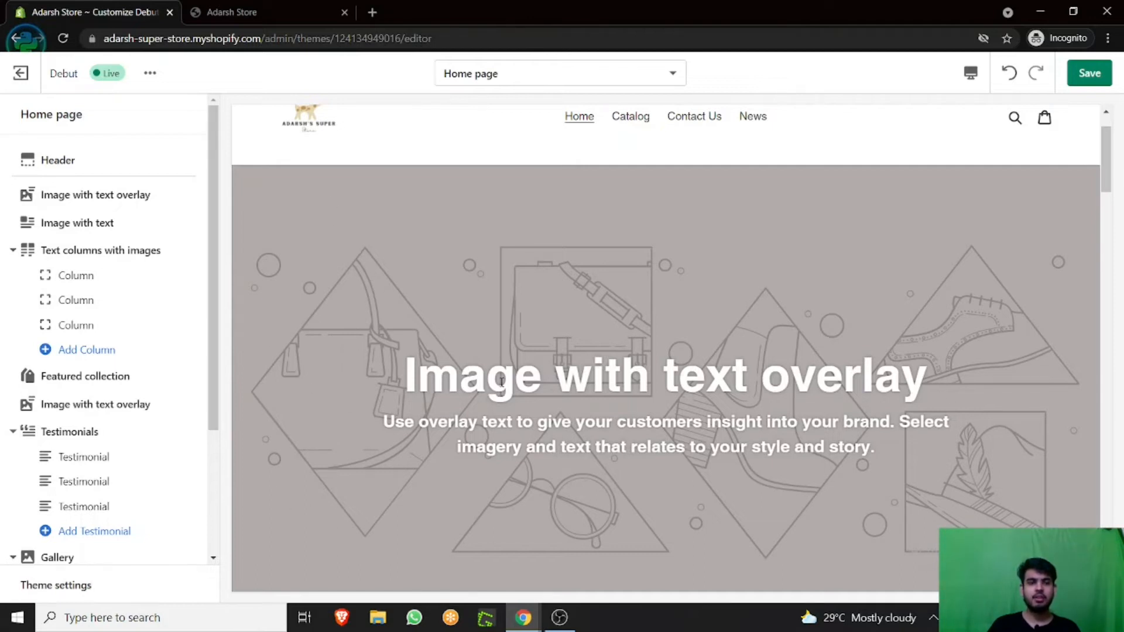
{"action": "scroll", "coordinate": [261, 238], "scroll_direction": "up", "scroll_amount": 2}
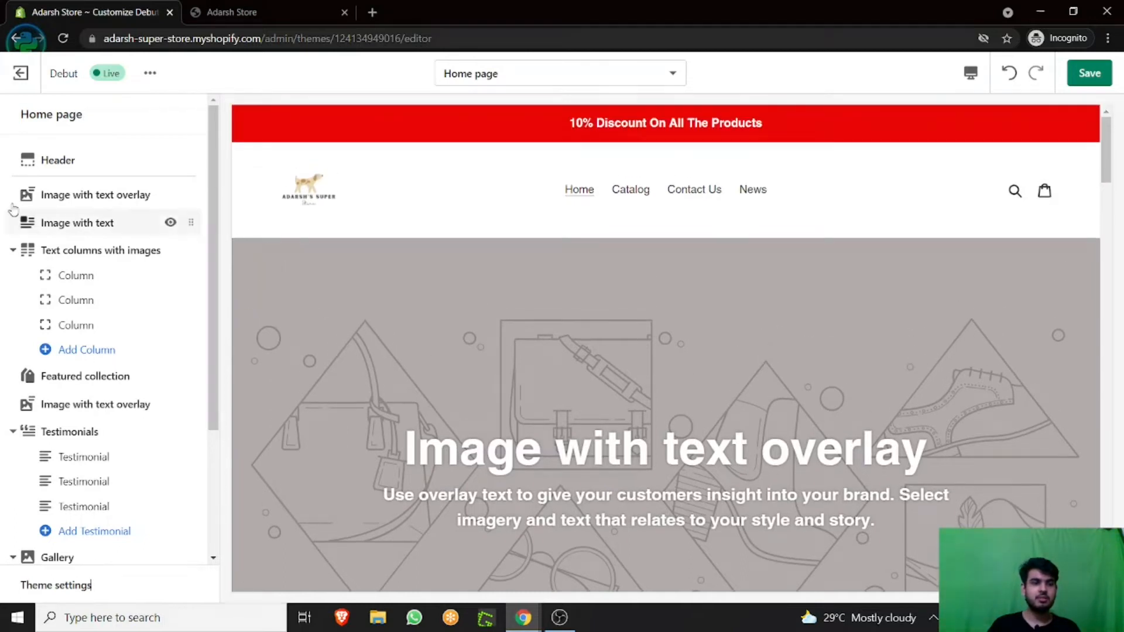
{"action": "left_click", "coordinate": [109, 196]}
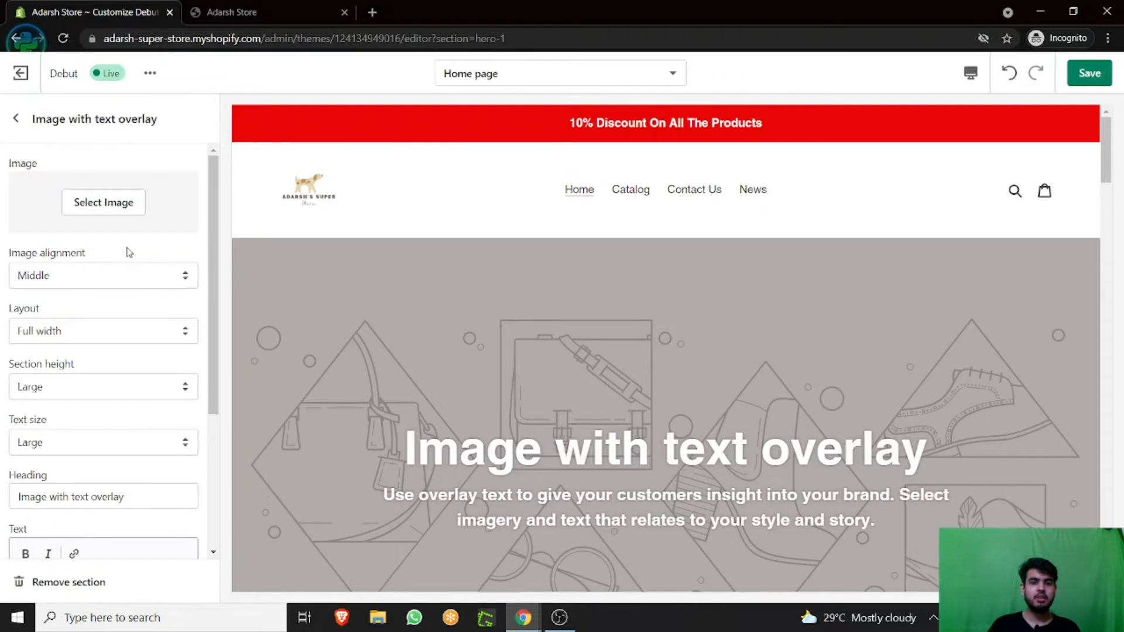
{"action": "scroll", "coordinate": [104, 281], "scroll_direction": "down", "scroll_amount": 4}
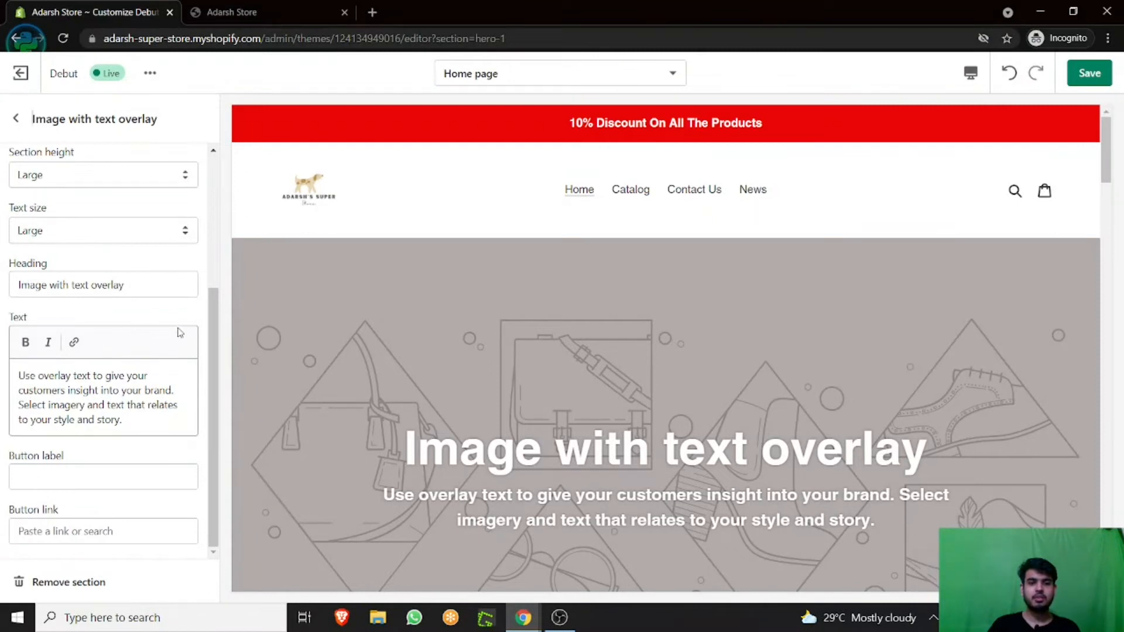
{"action": "left_click", "coordinate": [149, 284]}
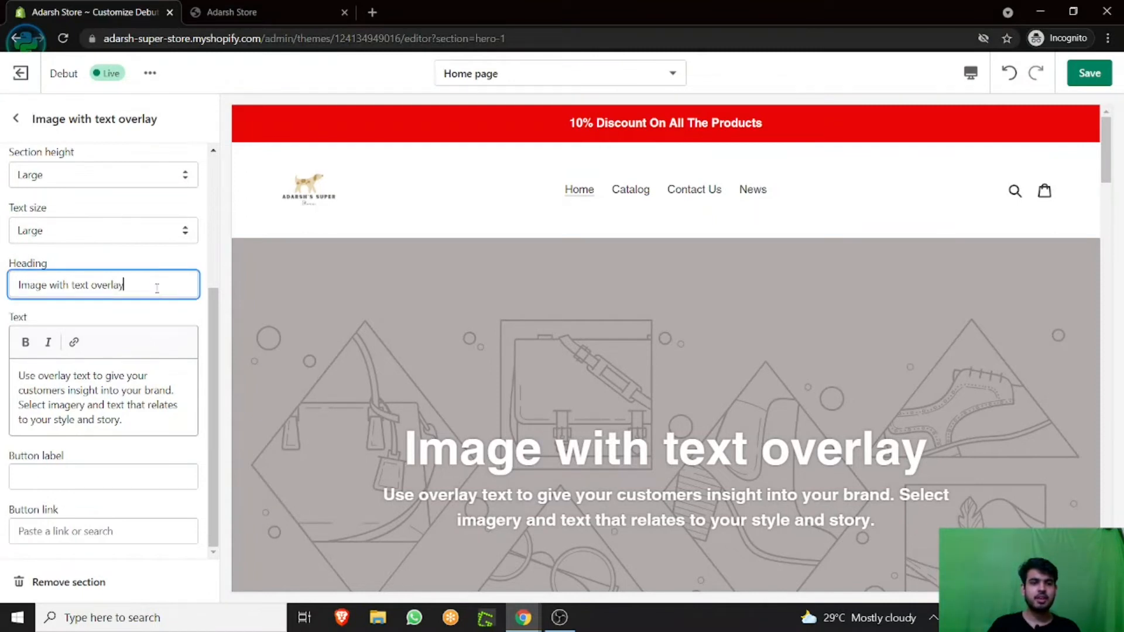
{"action": "left_click_drag", "start_coordinate": [154, 286], "coordinate": [3, 285]}
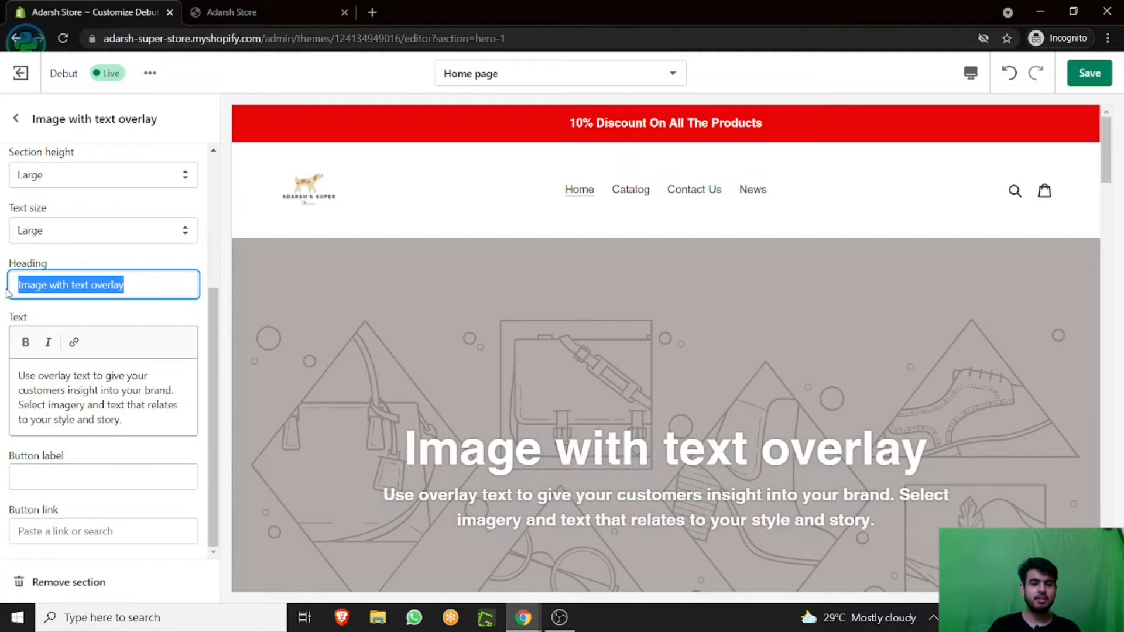
{"action": "type", "text": "C"}
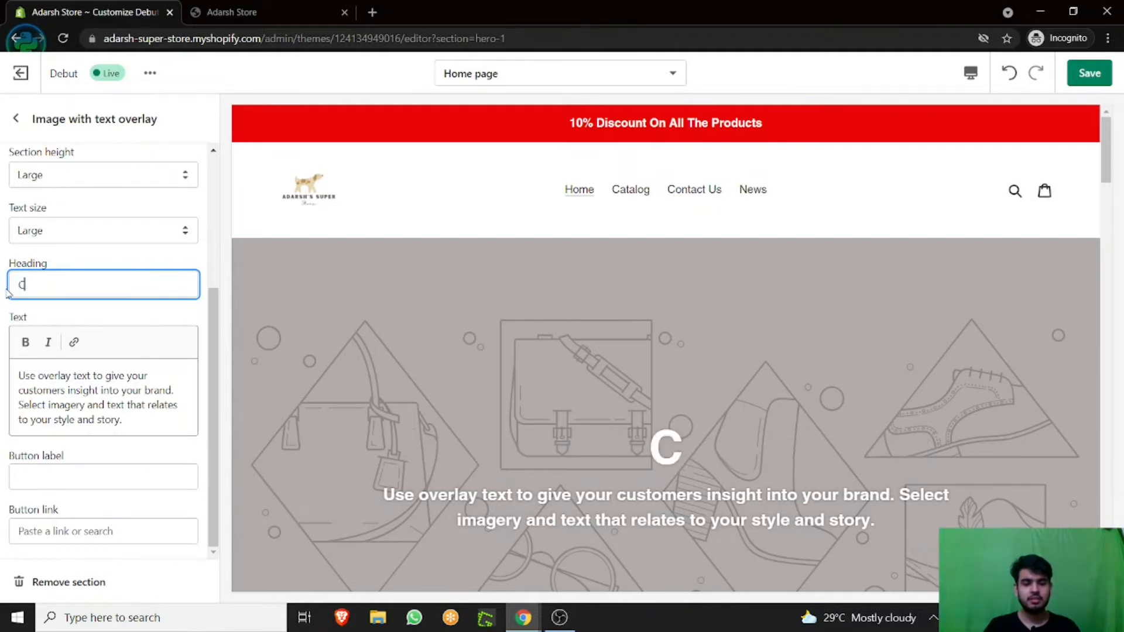
{"action": "type", "text": "ome A"}
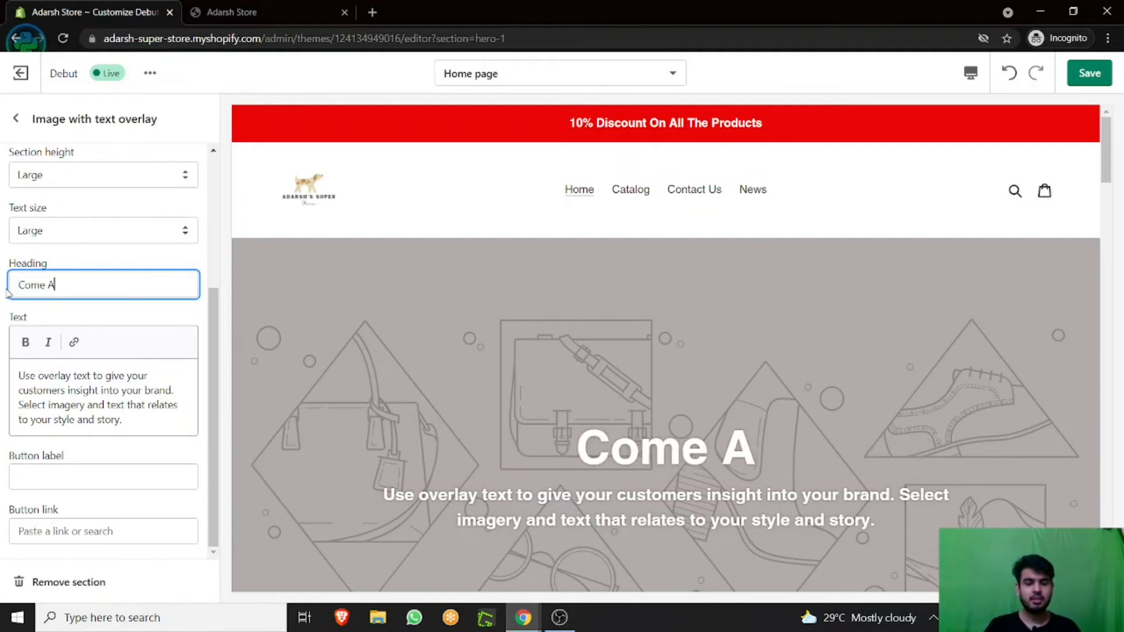
{"action": "type", "text": "nd Visit"}
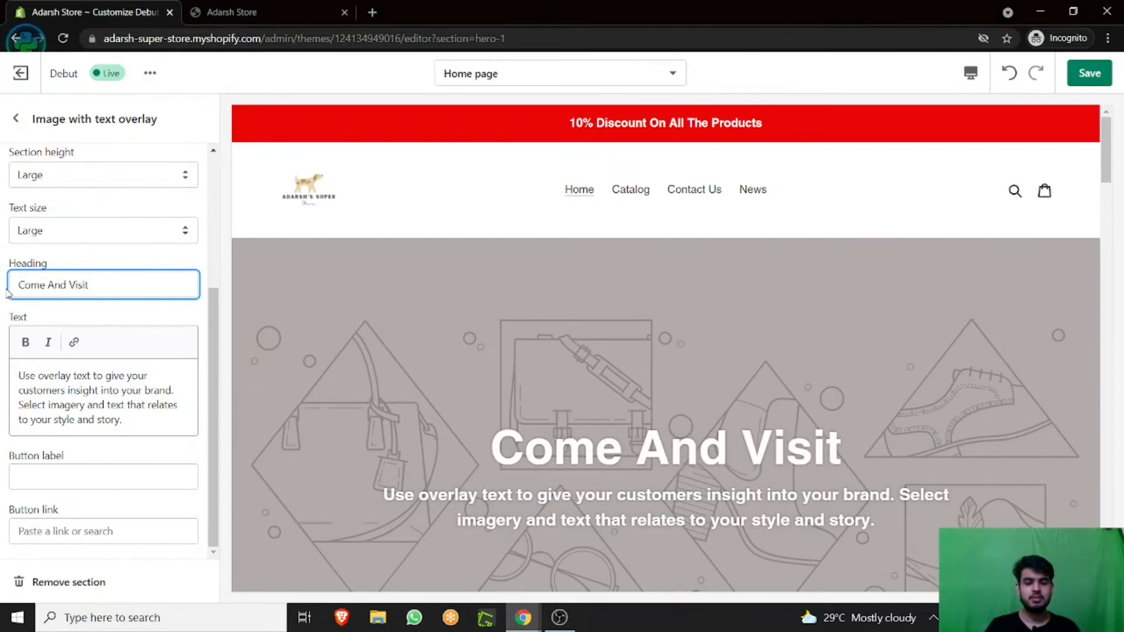
{"action": "type", "text": " My "}
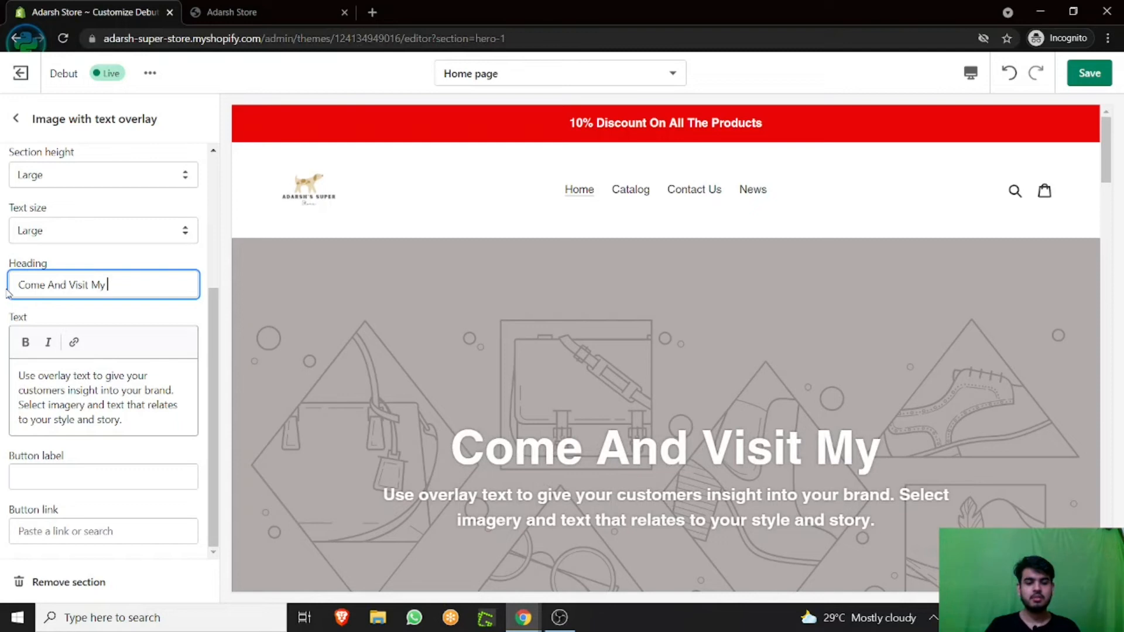
{"action": "type", "text": "Store"}
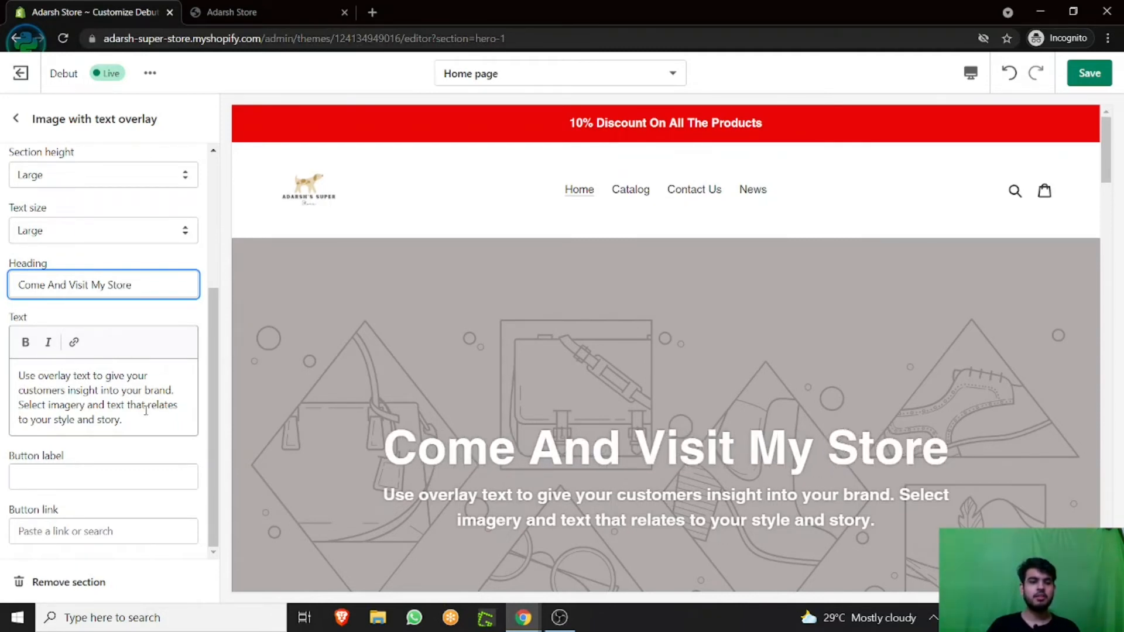
Step: Replace the overlay section's placeholder body text with "Browse Our Store For Amazing DogProducts"
{"action": "left_click", "coordinate": [51, 387]}
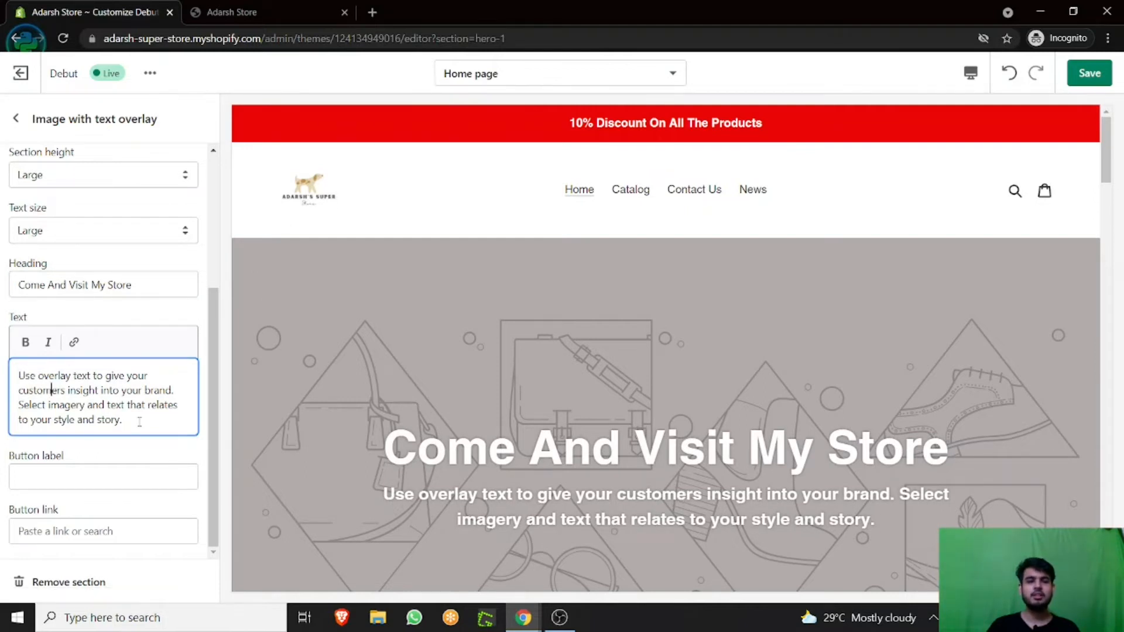
{"action": "left_click_drag", "start_coordinate": [138, 422], "coordinate": [5, 385]}
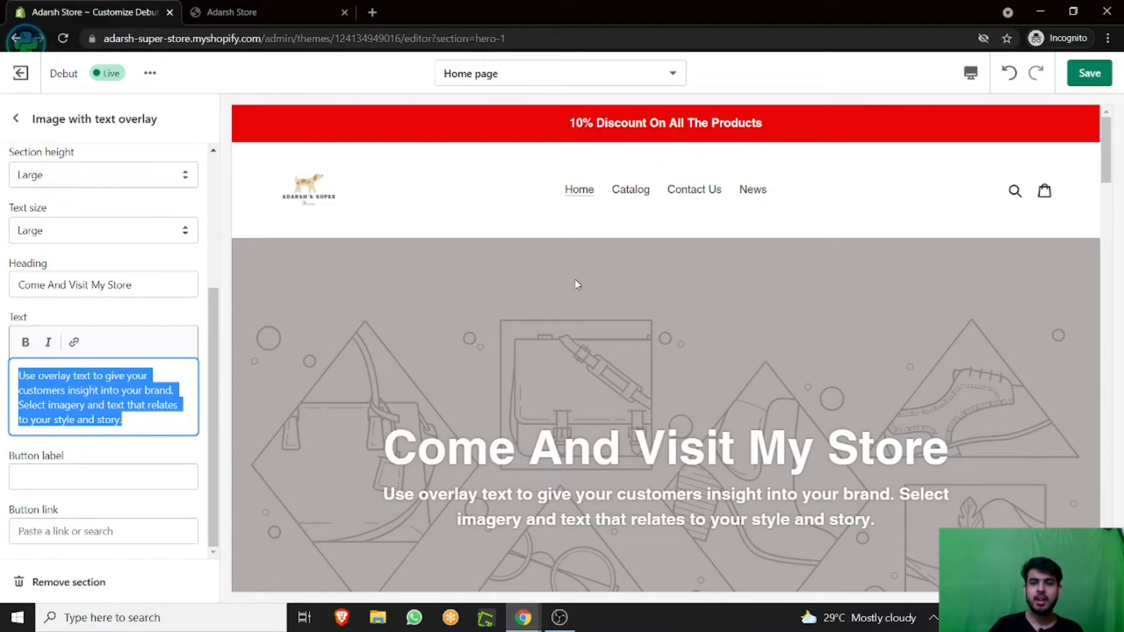
{"action": "scroll", "coordinate": [578, 284], "scroll_direction": "down", "scroll_amount": 1}
{"action": "scroll", "coordinate": [519, 276], "scroll_direction": "up", "scroll_amount": 1}
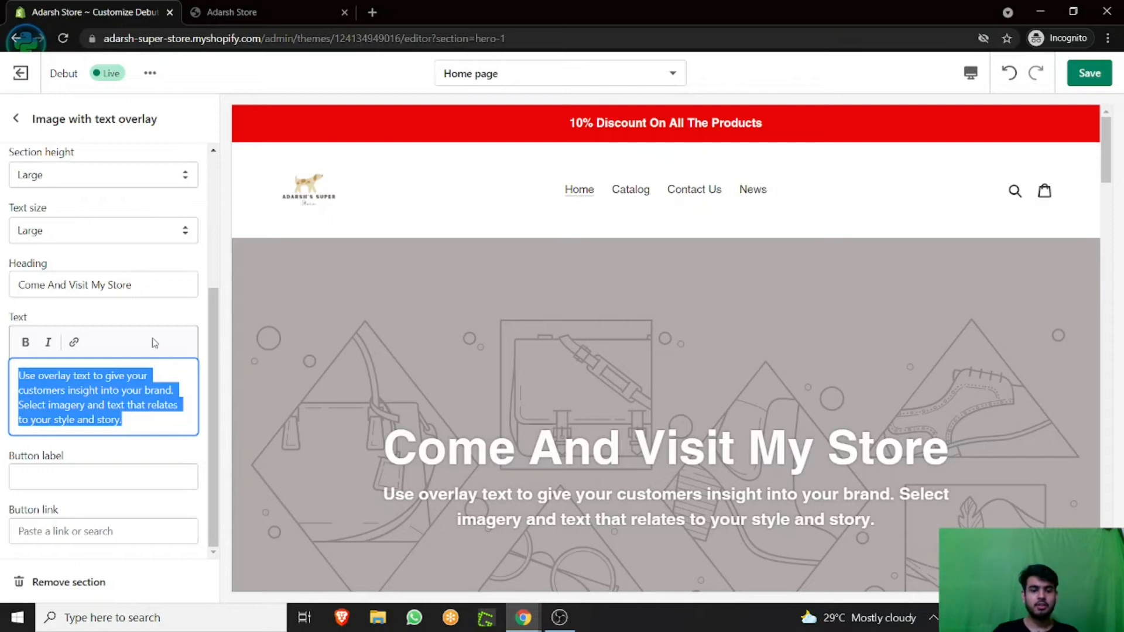
{"action": "type", "text": "Browse "}
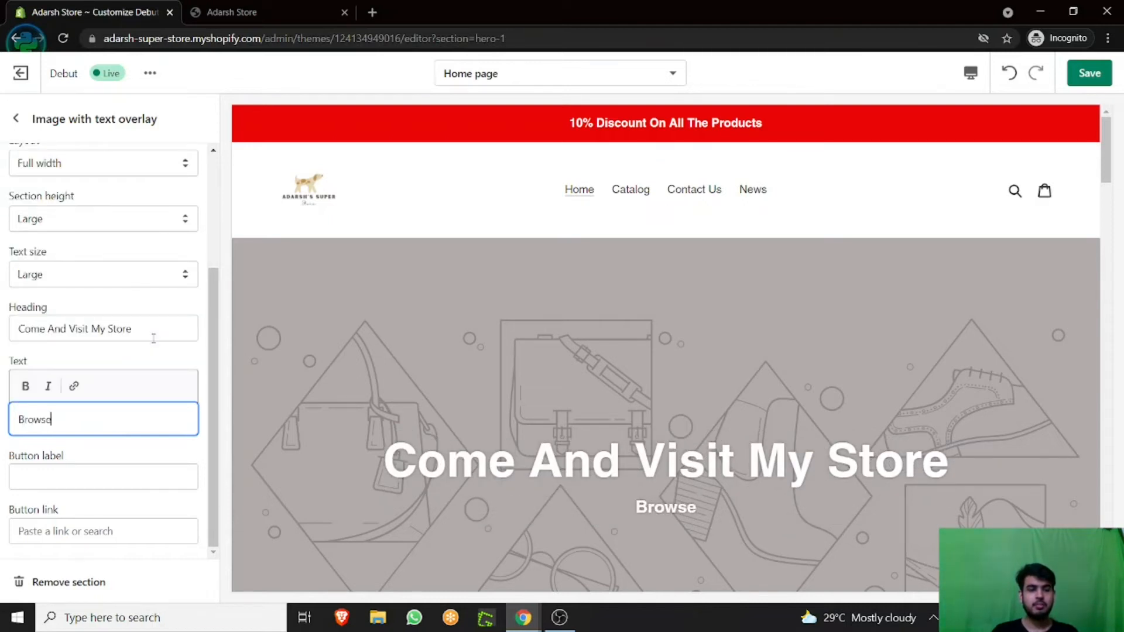
{"action": "type", "text": "Our Store For "}
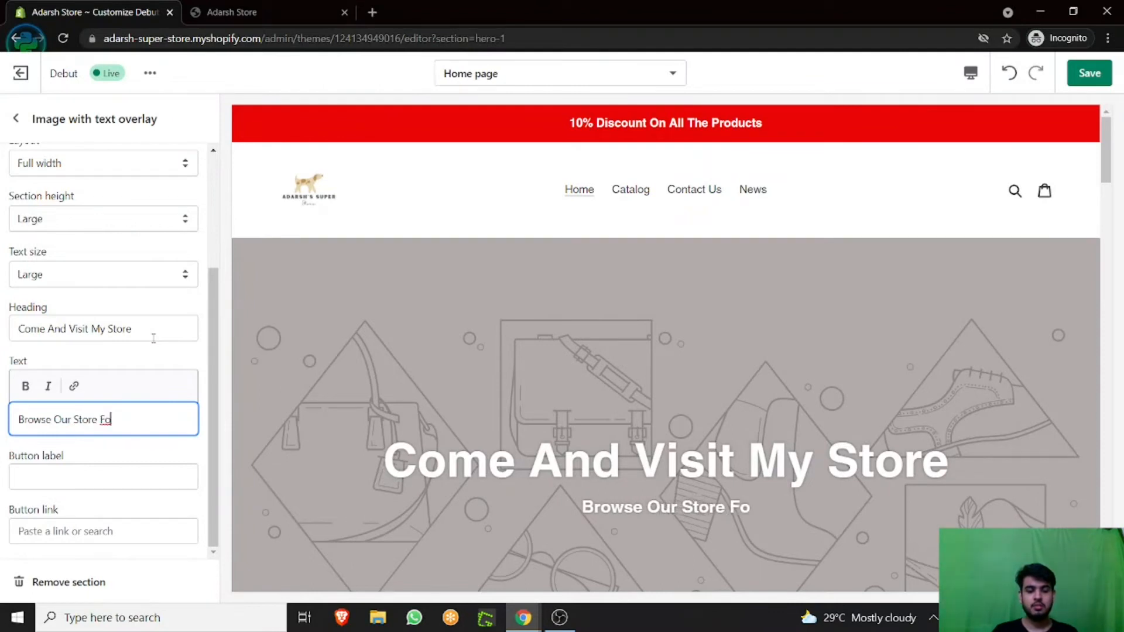
{"action": "type", "text": "Amazing D"}
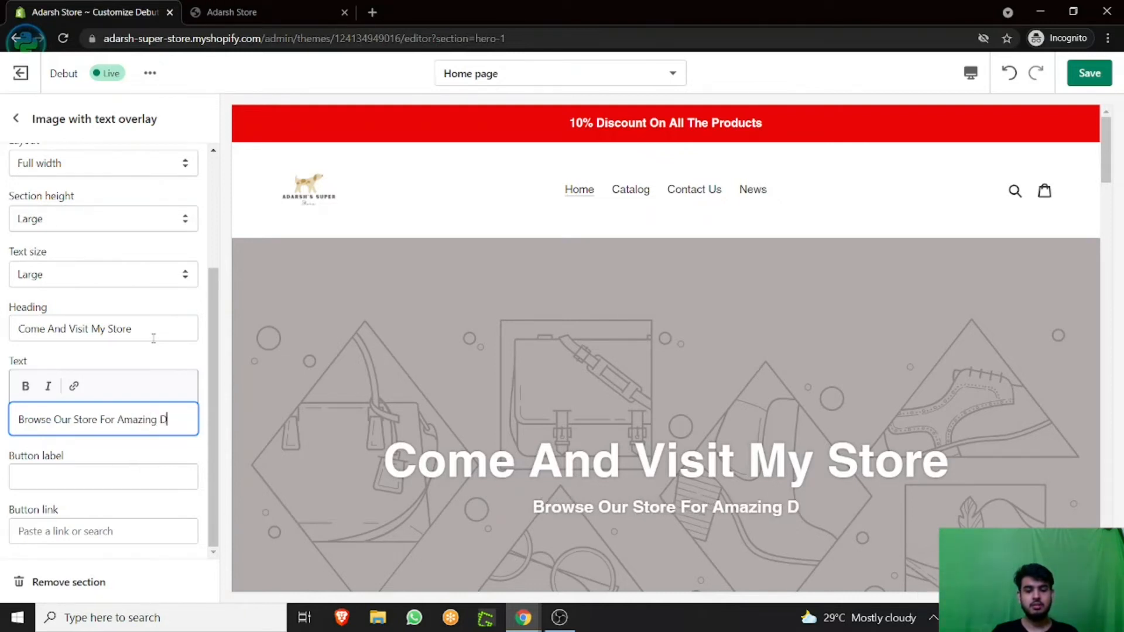
{"action": "type", "text": "od"}
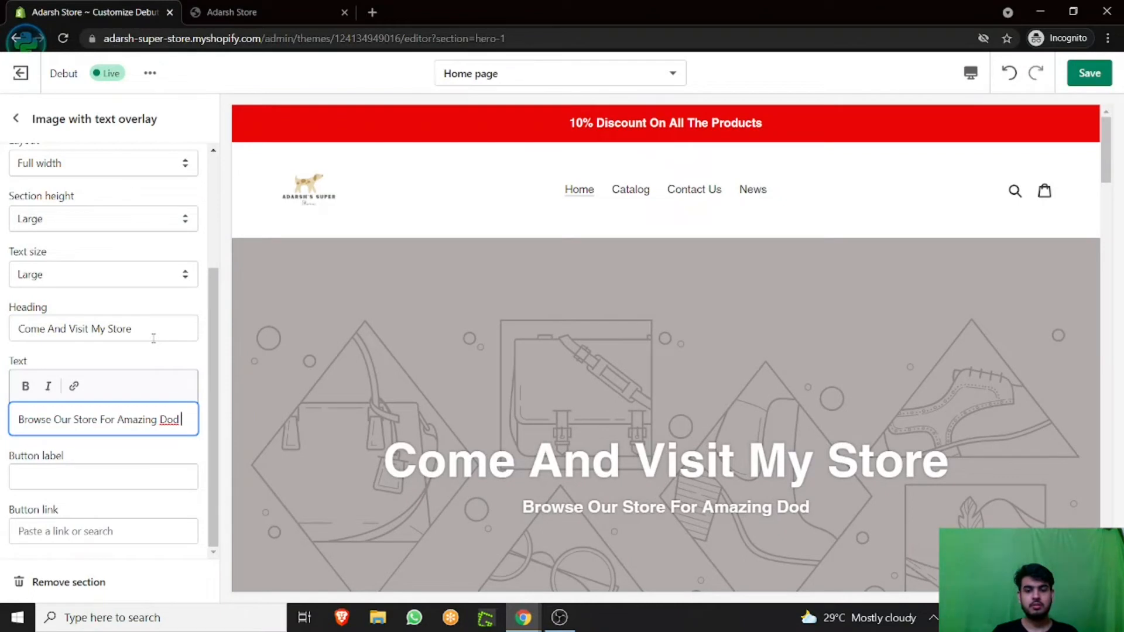
{"action": "key", "text": "BackSpace"}
{"action": "type", "text": "g"}
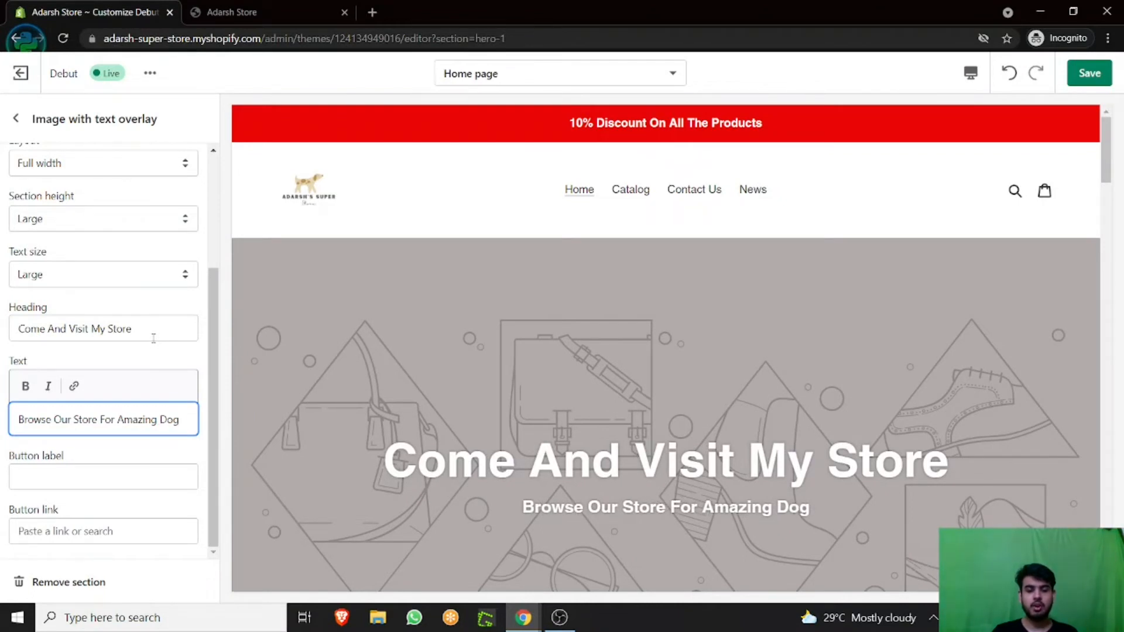
{"action": "type", "text": "Pro"}
{"action": "type", "text": "ducts"}
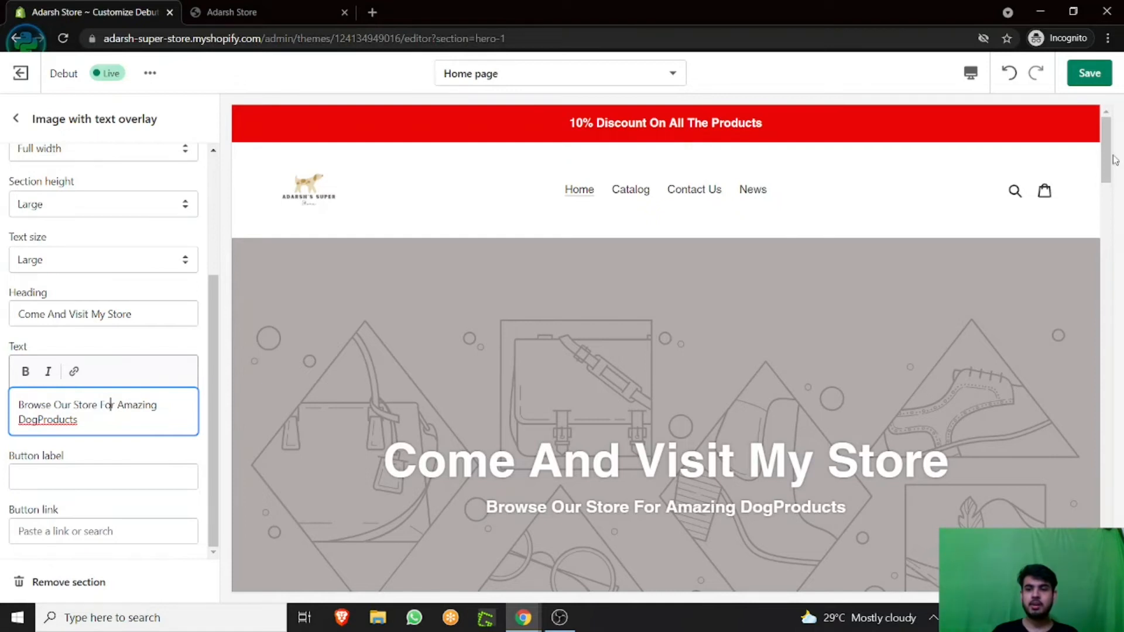
{"action": "scroll", "coordinate": [1114, 160], "scroll_direction": "down", "scroll_amount": 3}
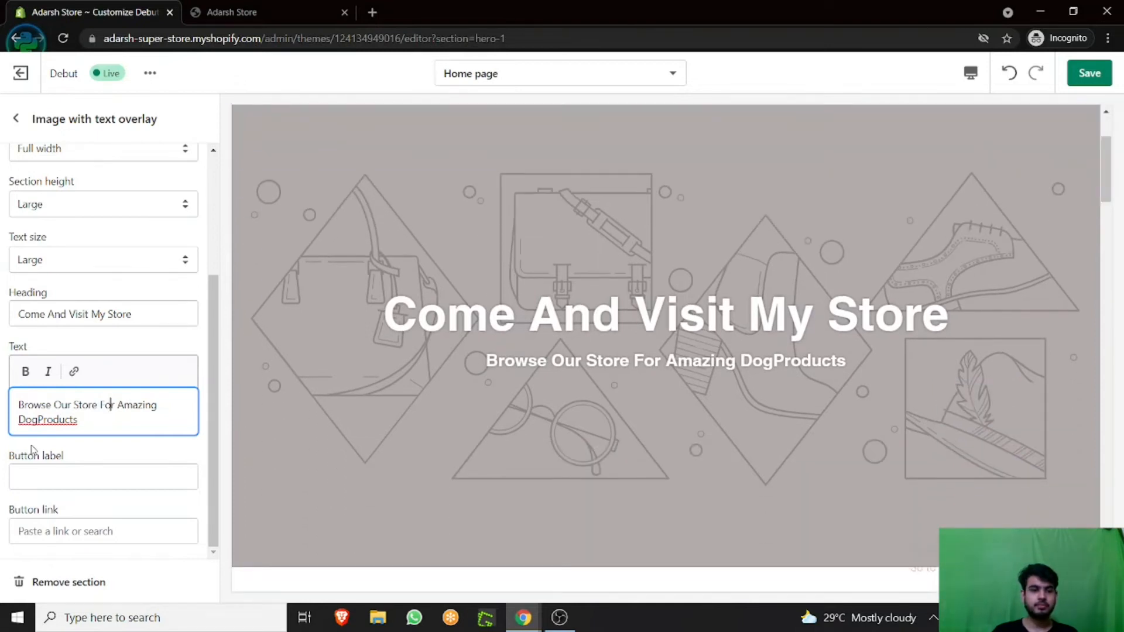
Step: Label the overlay section's button "Browse More..." and link it to All products
{"action": "left_click", "coordinate": [53, 480]}
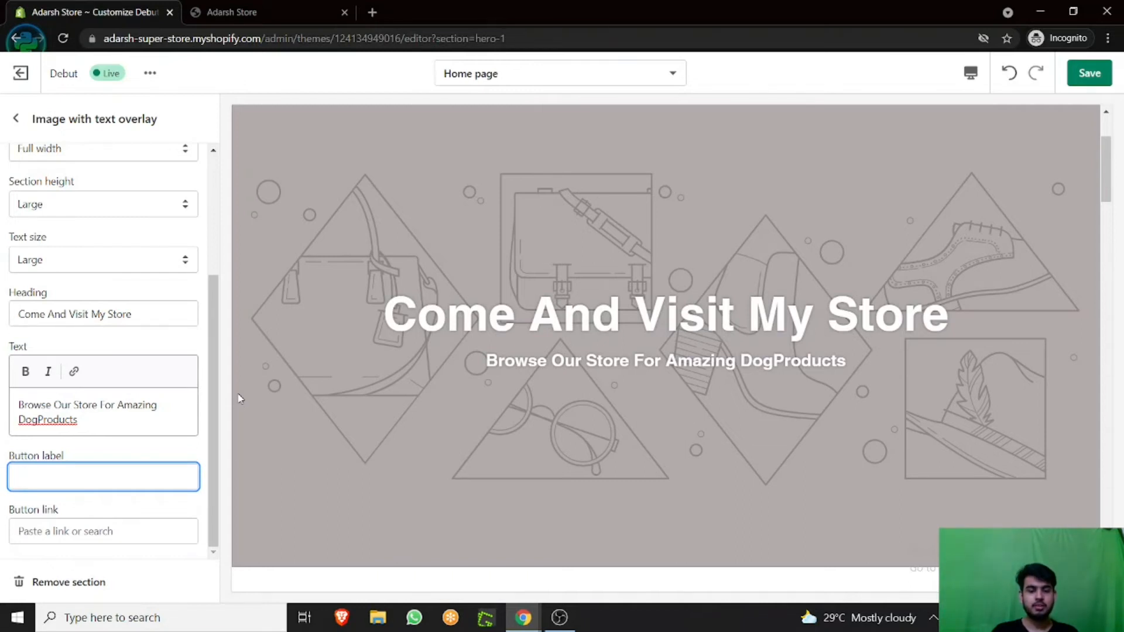
{"action": "type", "text": "rowse "}
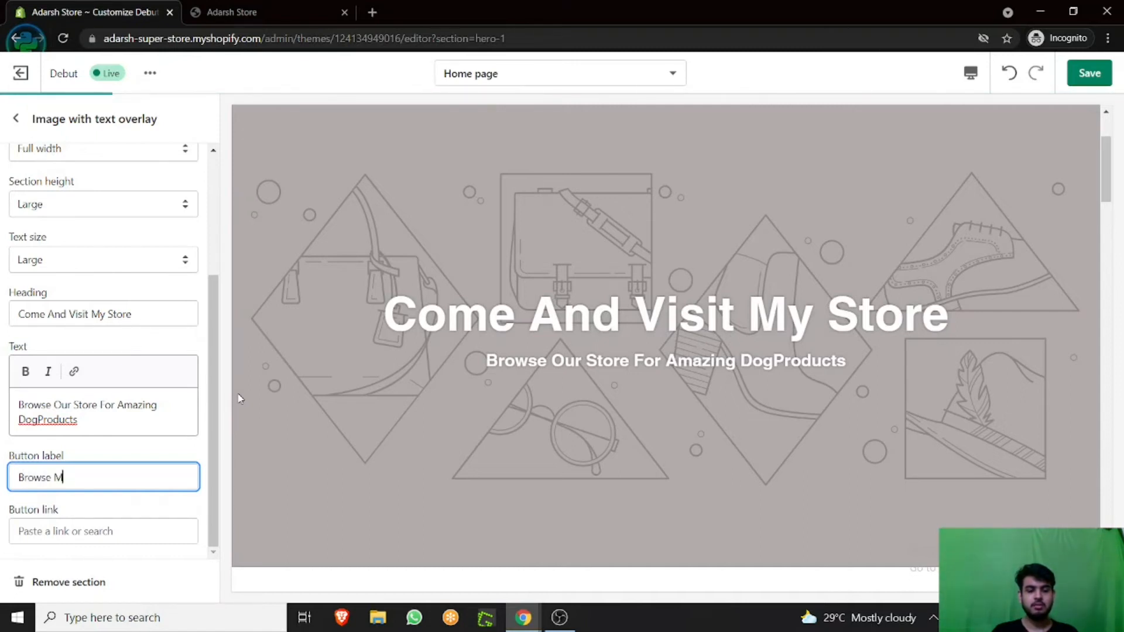
{"action": "type", "text": "More.."}
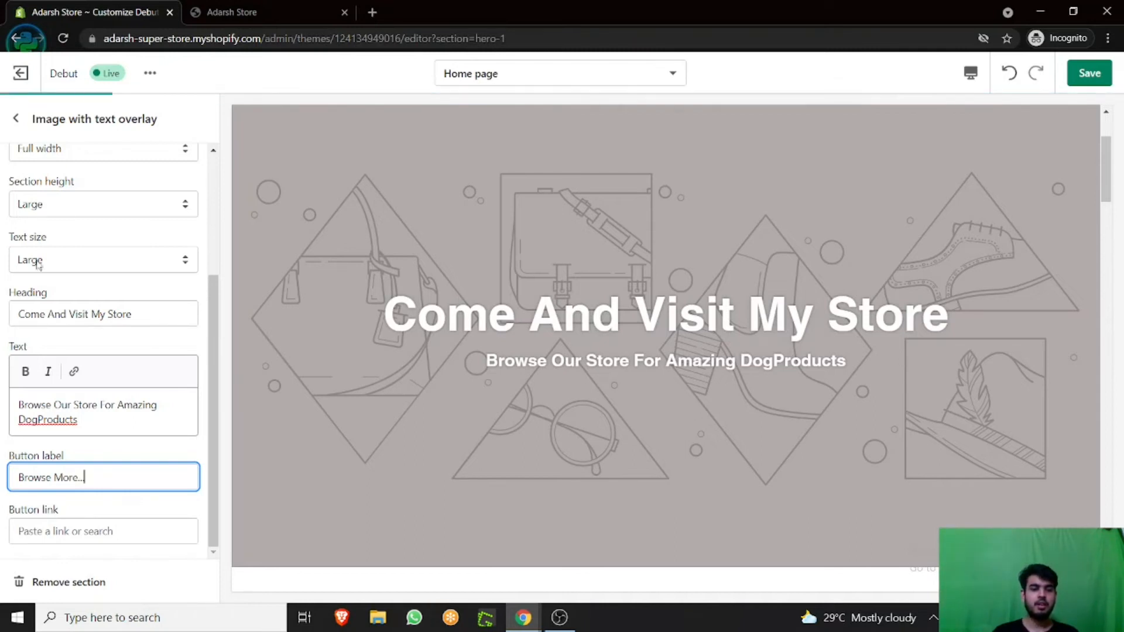
{"action": "left_click", "coordinate": [74, 534]}
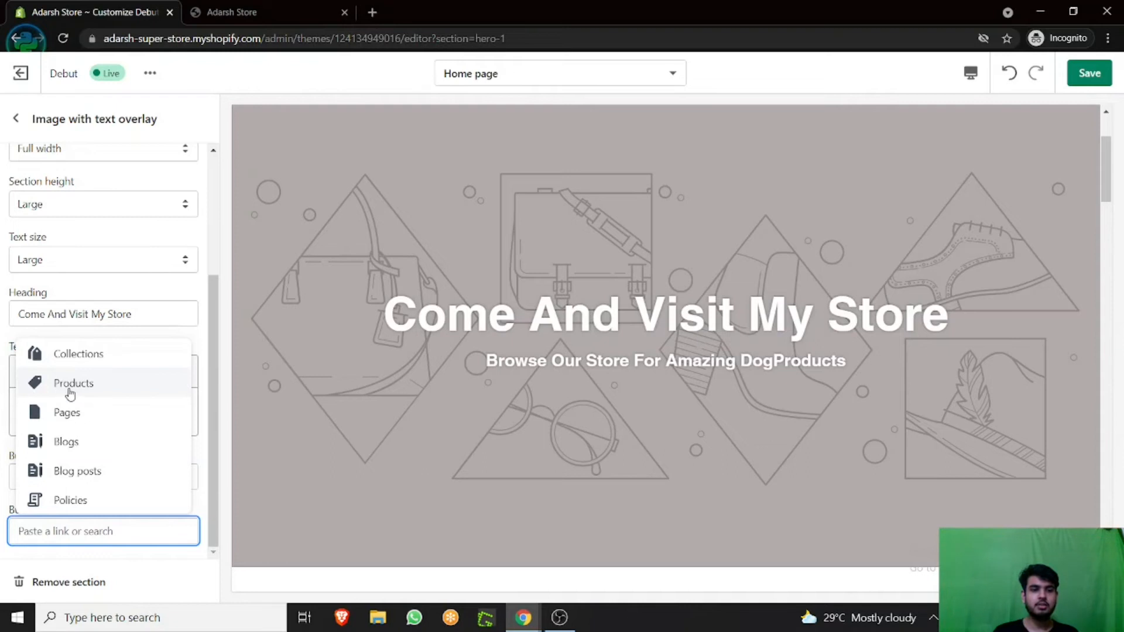
{"action": "left_click", "coordinate": [119, 388]}
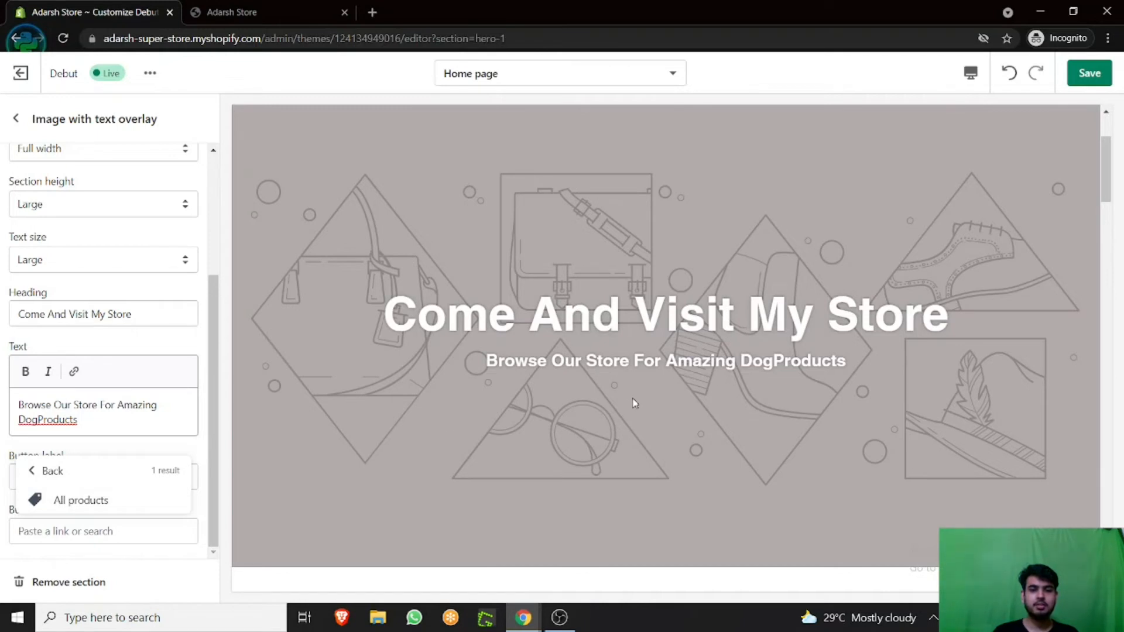
{"action": "left_click", "coordinate": [125, 502]}
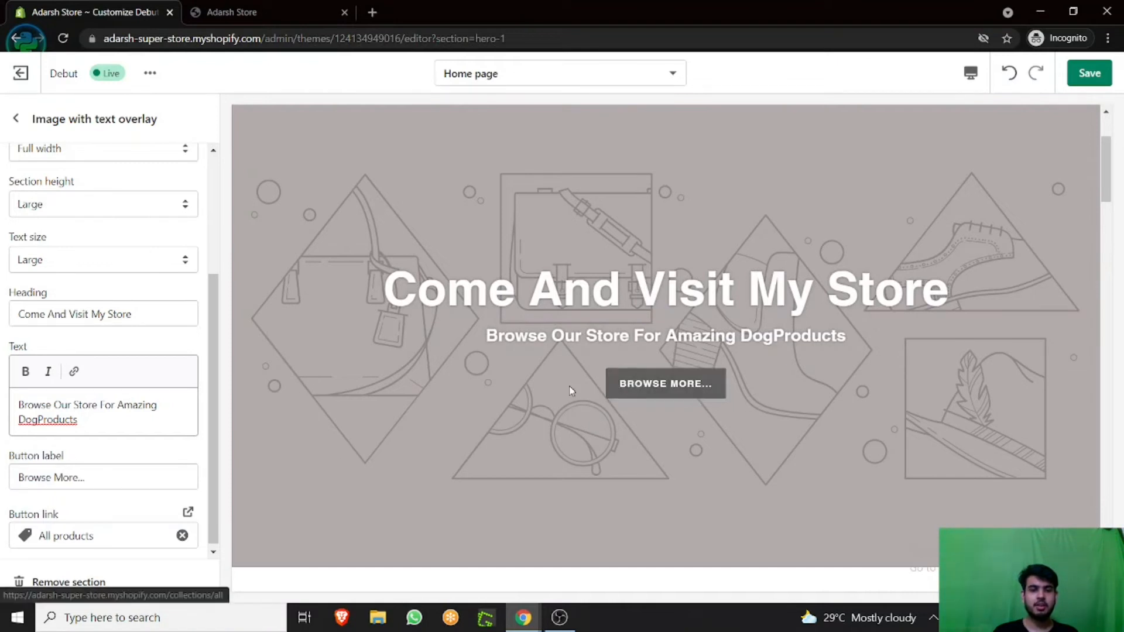
Step: Upload the young-woman-park-with-her-white-dog picture from Downloads and select it as the overlay section's image
{"action": "scroll", "coordinate": [115, 521], "scroll_direction": "down", "scroll_amount": 1}
{"action": "scroll", "coordinate": [144, 420], "scroll_direction": "up", "scroll_amount": 1}
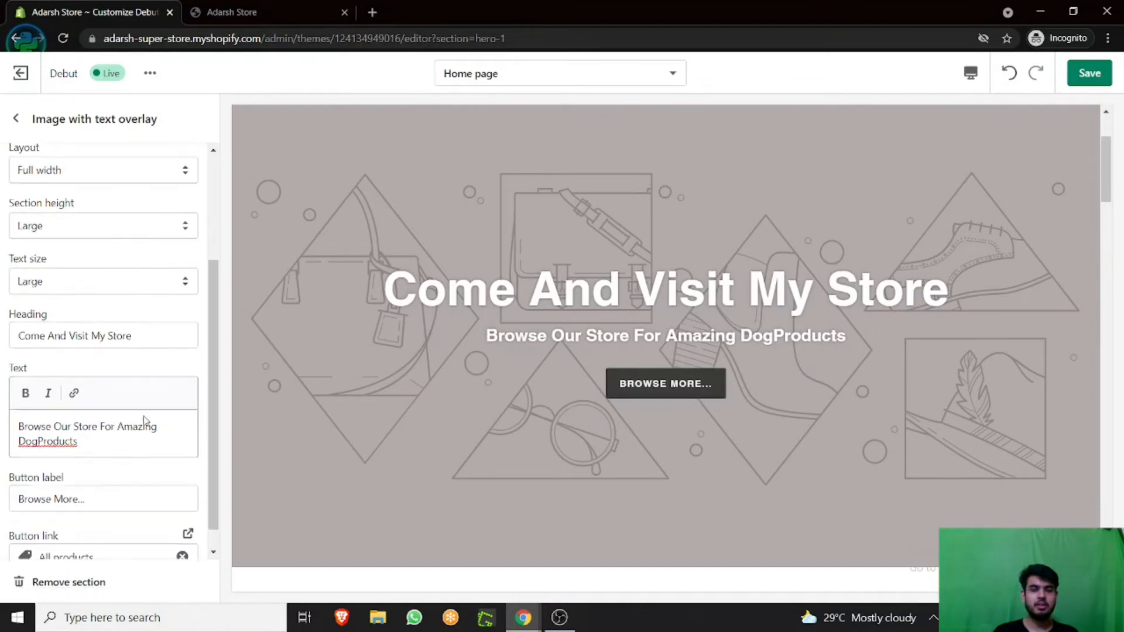
{"action": "scroll", "coordinate": [145, 420], "scroll_direction": "up", "scroll_amount": 3}
{"action": "scroll", "coordinate": [628, 341], "scroll_direction": "up", "scroll_amount": 3}
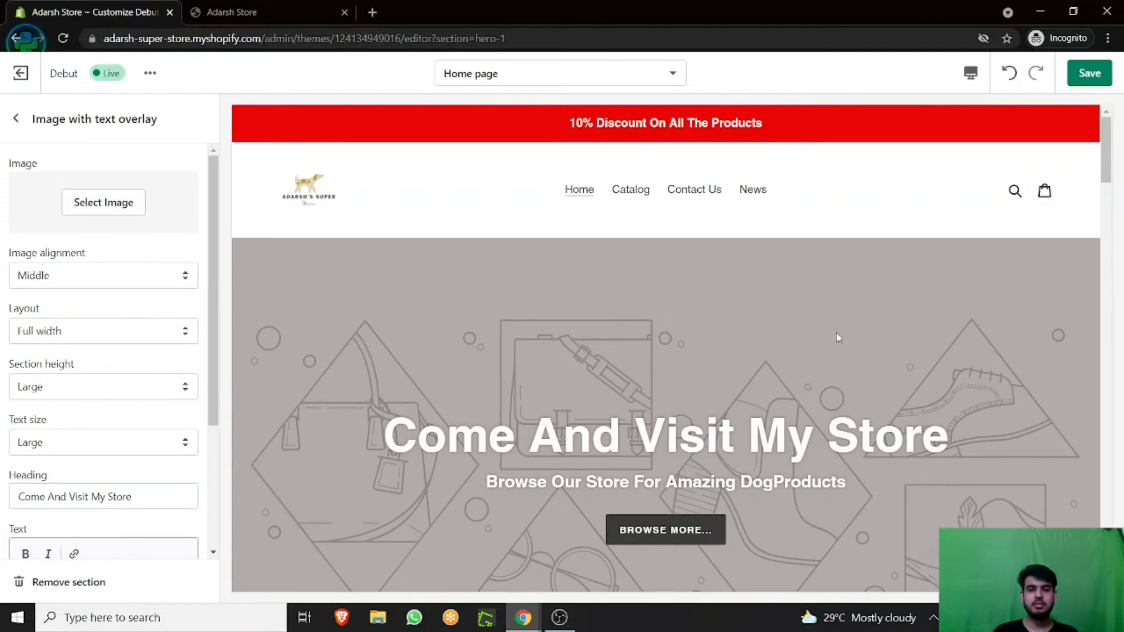
{"action": "left_click", "coordinate": [90, 203]}
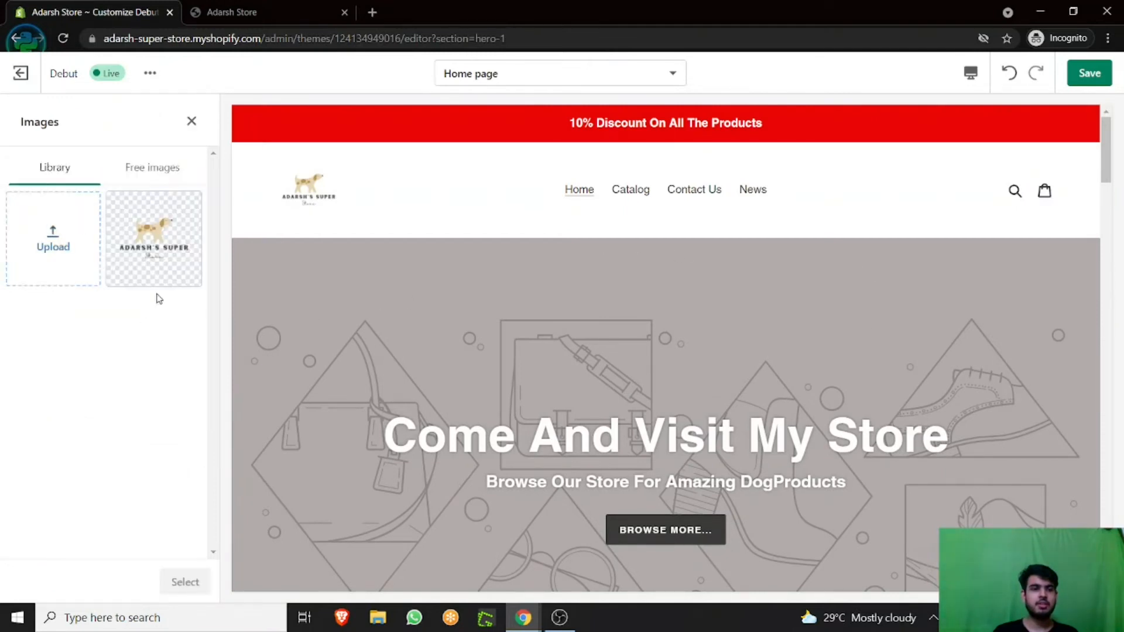
{"action": "left_click", "coordinate": [47, 237]}
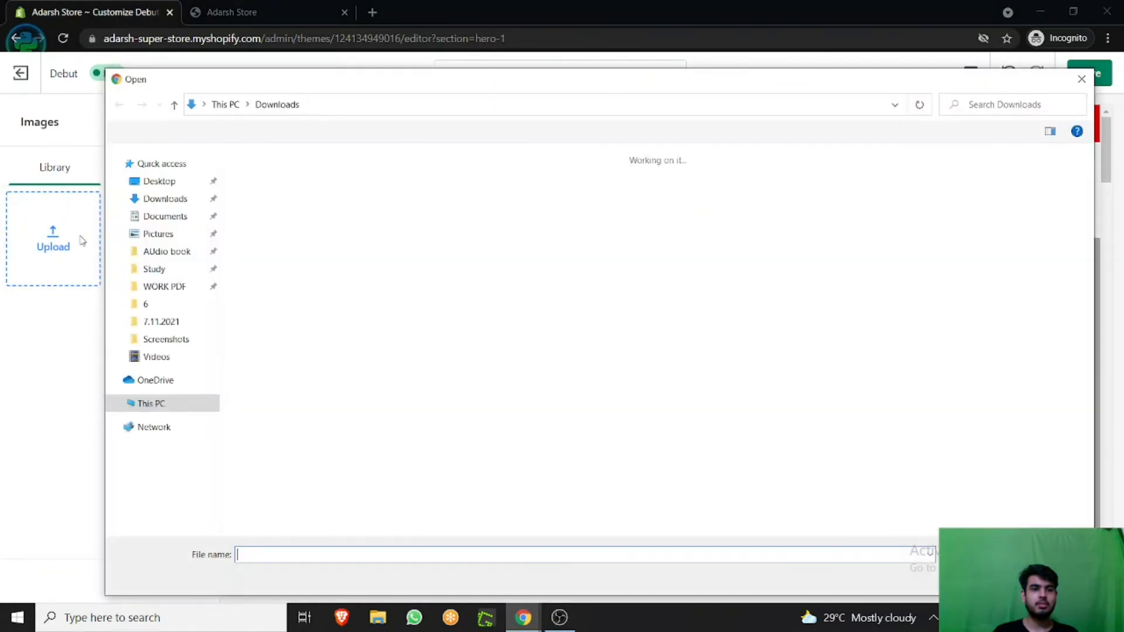
{"action": "left_click", "coordinate": [353, 212]}
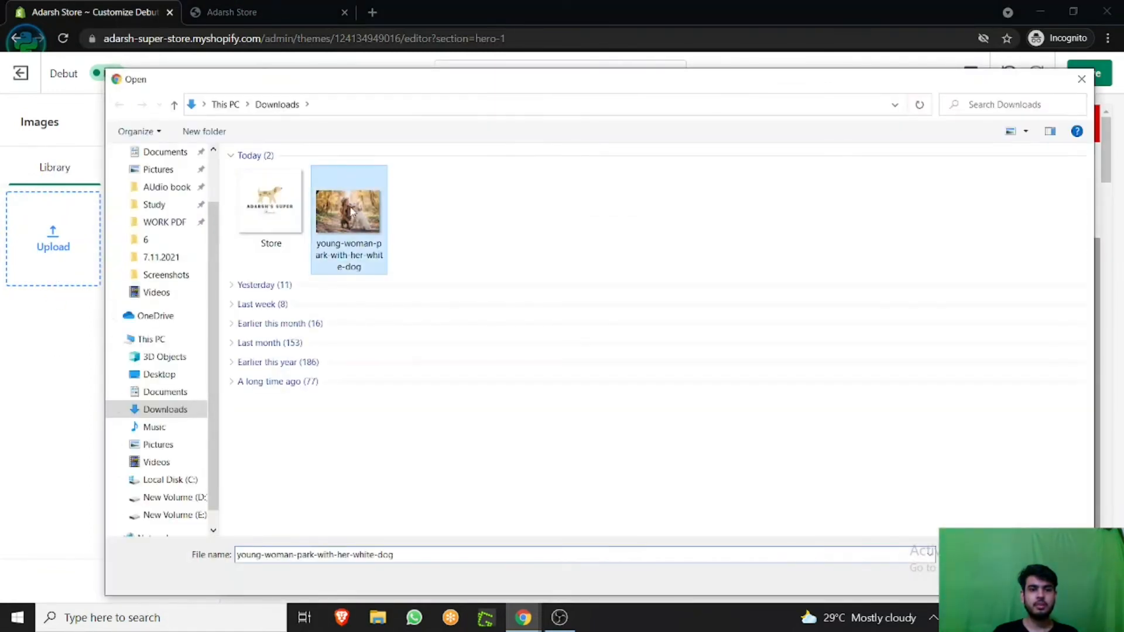
{"action": "left_click", "coordinate": [976, 579]}
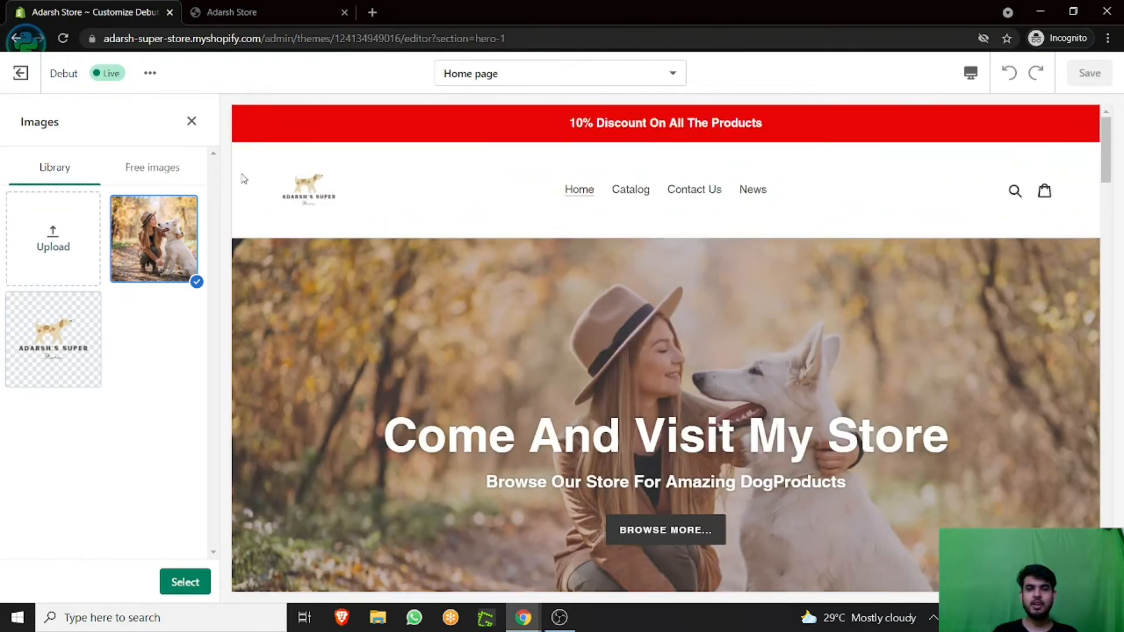
{"action": "mouse_move", "coordinate": [1108, 159]}
{"action": "left_mouse_down"}
{"action": "mouse_move", "coordinate": [1110, 182]}
{"action": "mouse_move", "coordinate": [1118, 151]}
{"action": "left_mouse_up"}
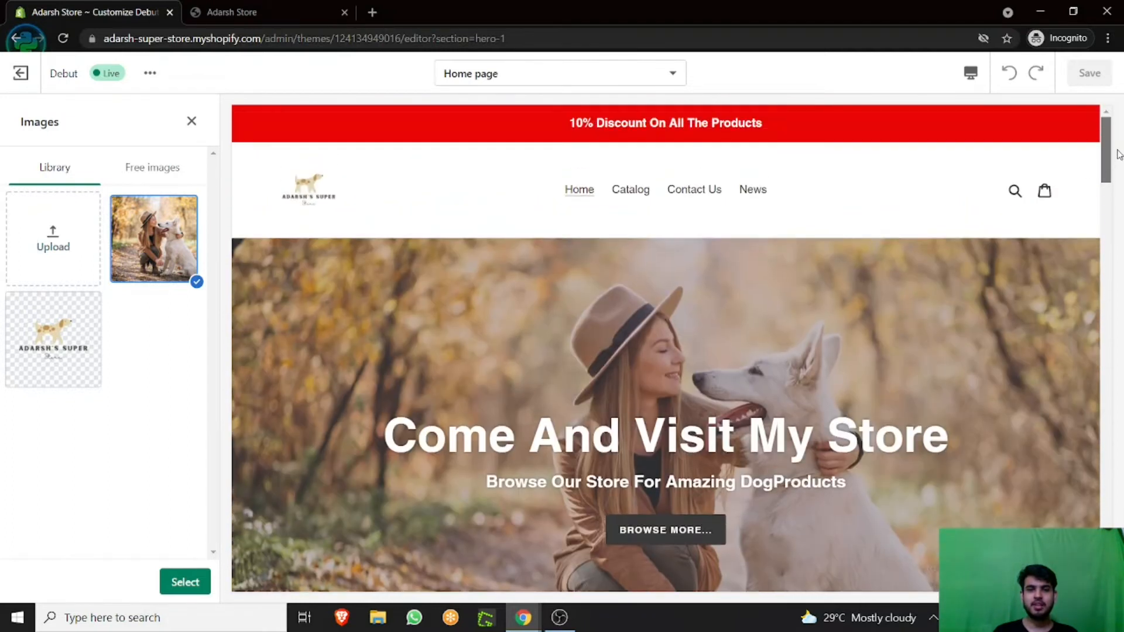
{"action": "left_click", "coordinate": [185, 582]}
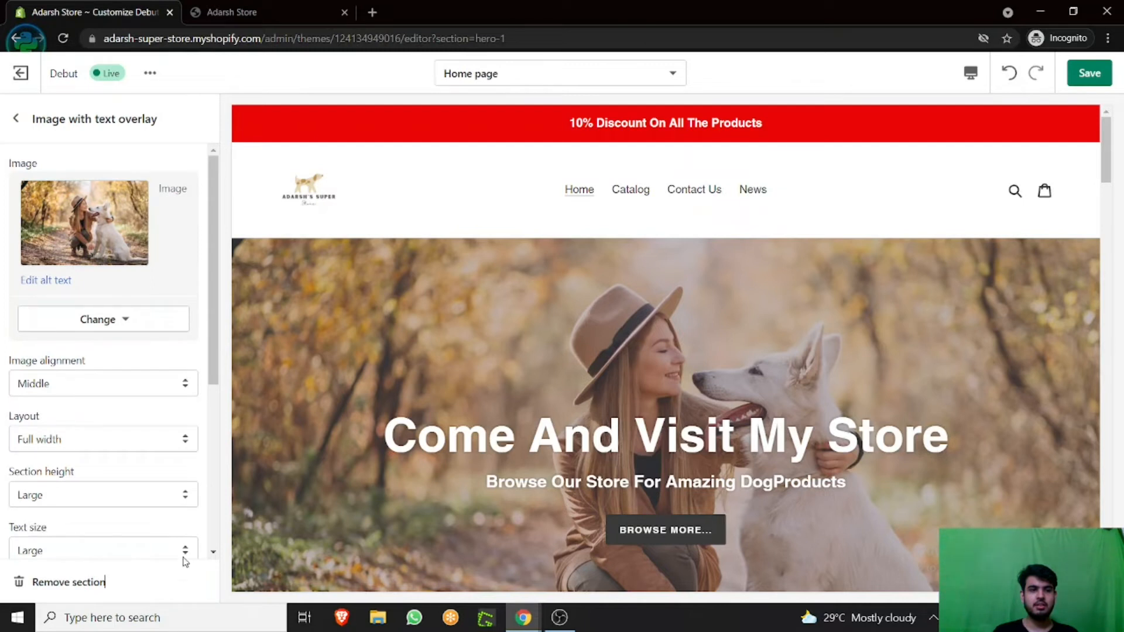
Step: Try the Top and Bottom alignments for the overlay section's image and set it back to Middle
{"action": "left_click", "coordinate": [128, 320]}
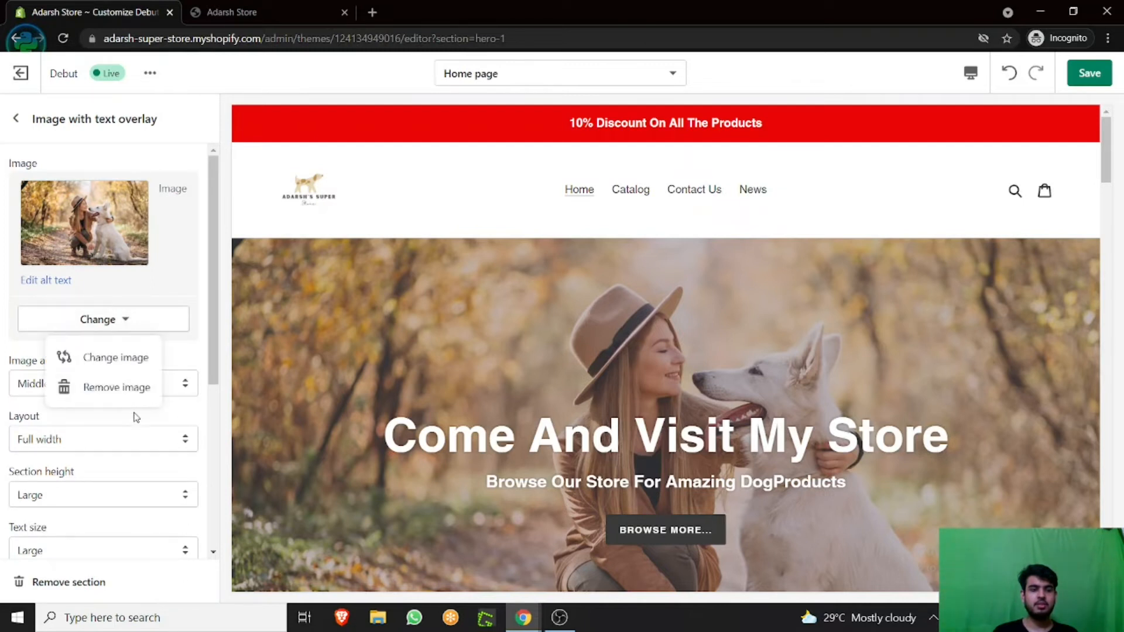
{"action": "left_click", "coordinate": [15, 350]}
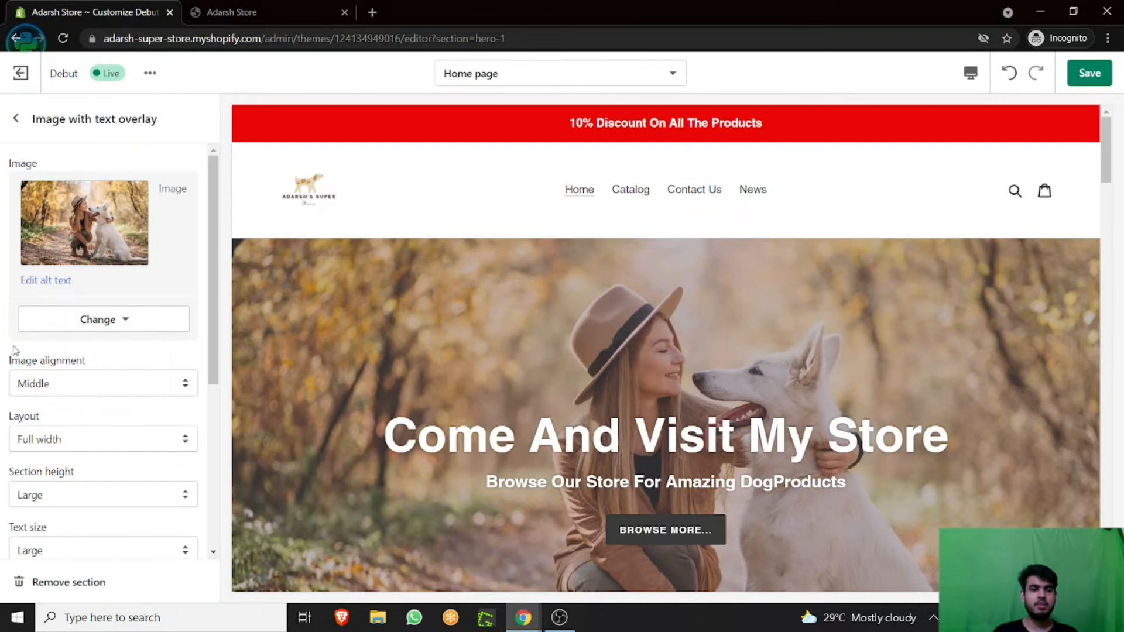
{"action": "left_click", "coordinate": [164, 384]}
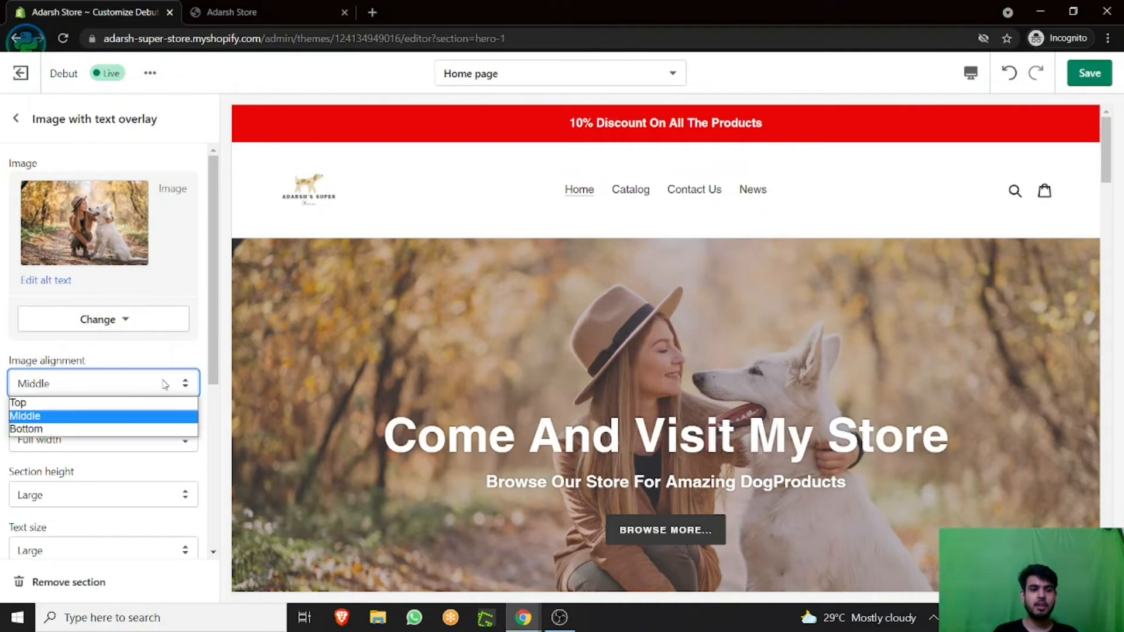
{"action": "left_click", "coordinate": [95, 404]}
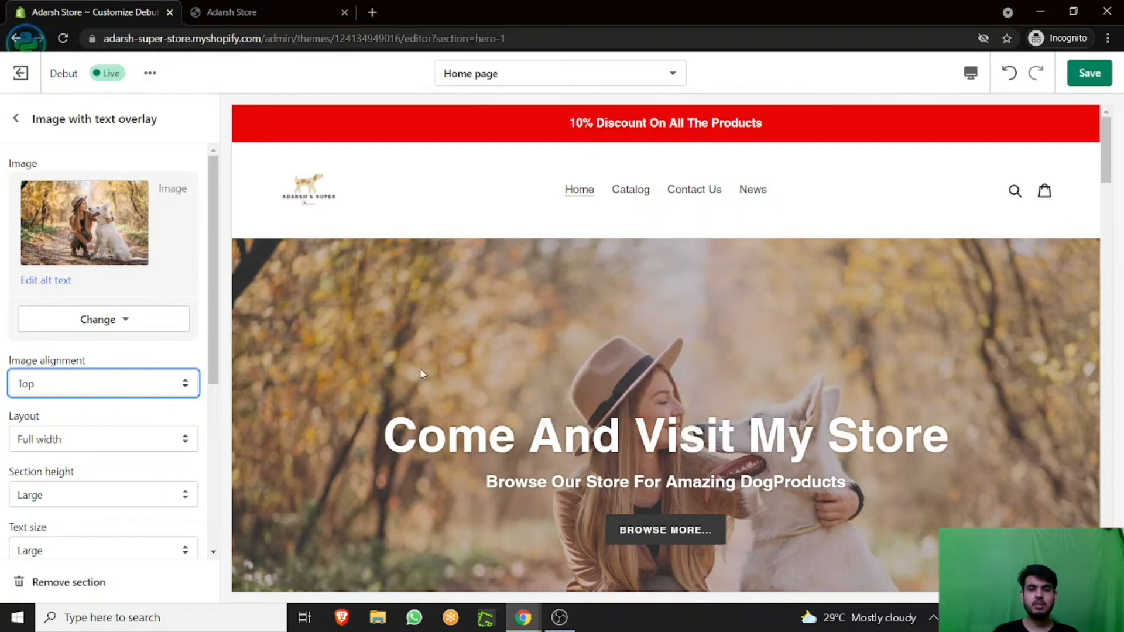
{"action": "left_click", "coordinate": [143, 391]}
{"action": "left_click", "coordinate": [92, 430]}
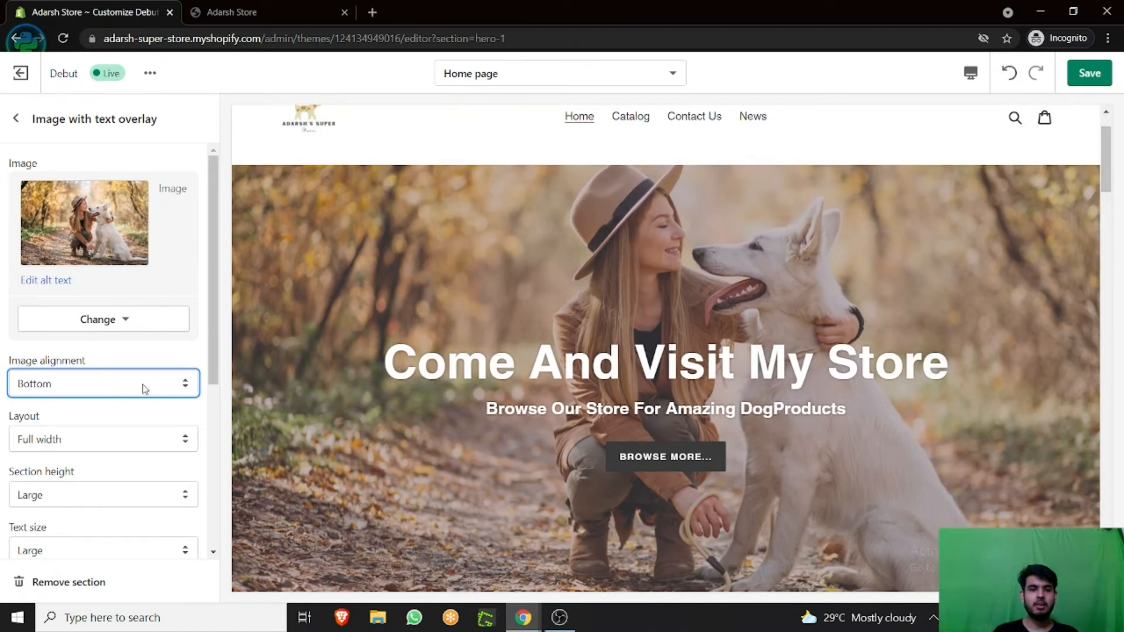
{"action": "left_click", "coordinate": [144, 389]}
{"action": "left_click", "coordinate": [108, 418]}
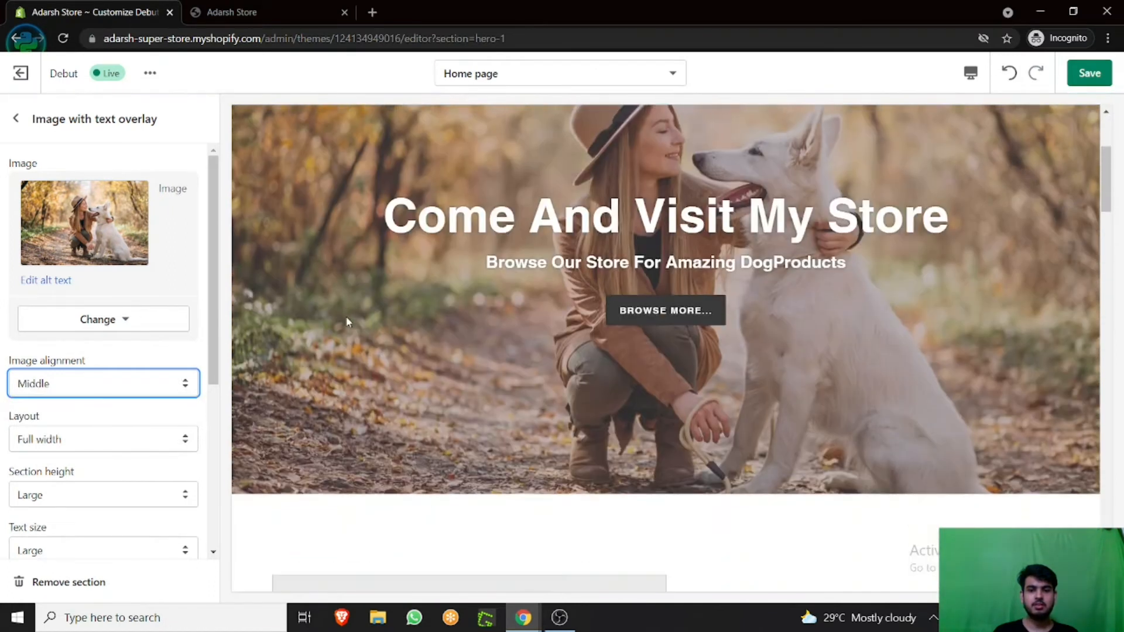
Step: Check the available layout, section height and text size options of the overlay section without changing them
{"action": "scroll", "coordinate": [94, 399], "scroll_direction": "down", "scroll_amount": 3}
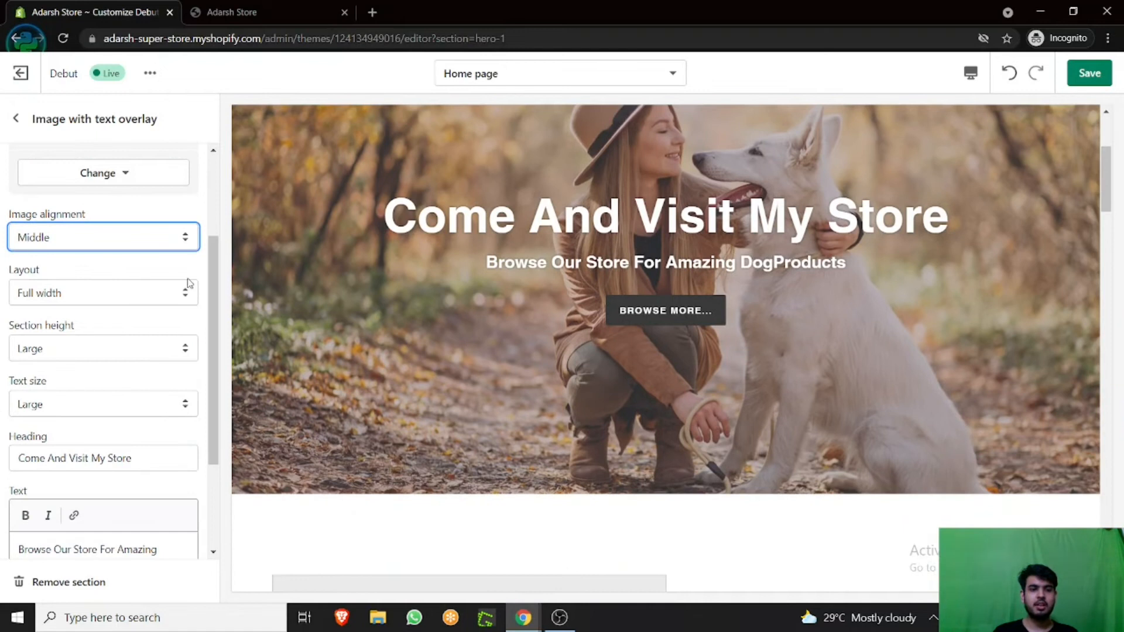
{"action": "left_click", "coordinate": [172, 294]}
{"action": "left_click", "coordinate": [138, 264]}
{"action": "left_click", "coordinate": [109, 353]}
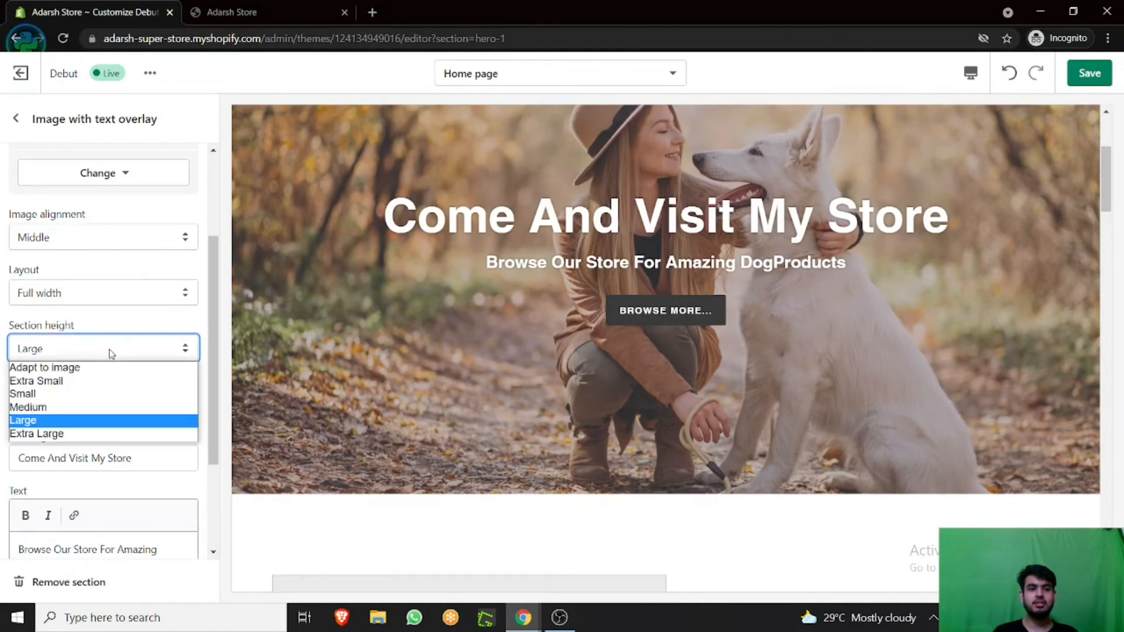
{"action": "left_click", "coordinate": [128, 323]}
{"action": "left_click", "coordinate": [121, 407]}
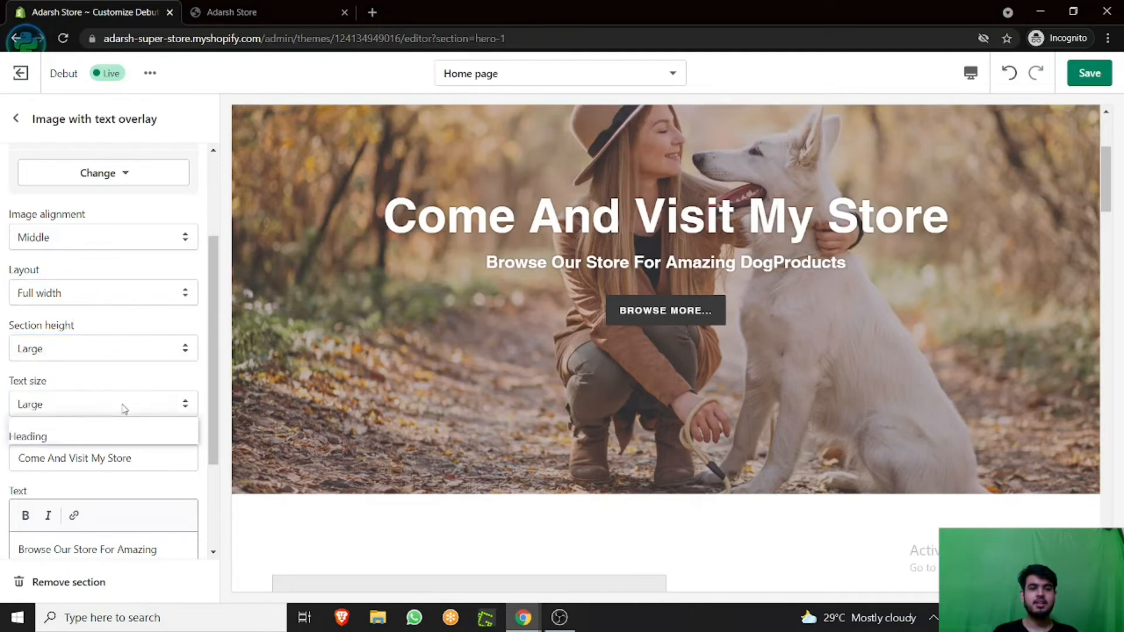
{"action": "left_click", "coordinate": [92, 392]}
Step: Make the overlay section's whole body text bold
{"action": "scroll", "coordinate": [109, 375], "scroll_direction": "down", "scroll_amount": 1}
{"action": "scroll", "coordinate": [110, 472], "scroll_direction": "down", "scroll_amount": 1}
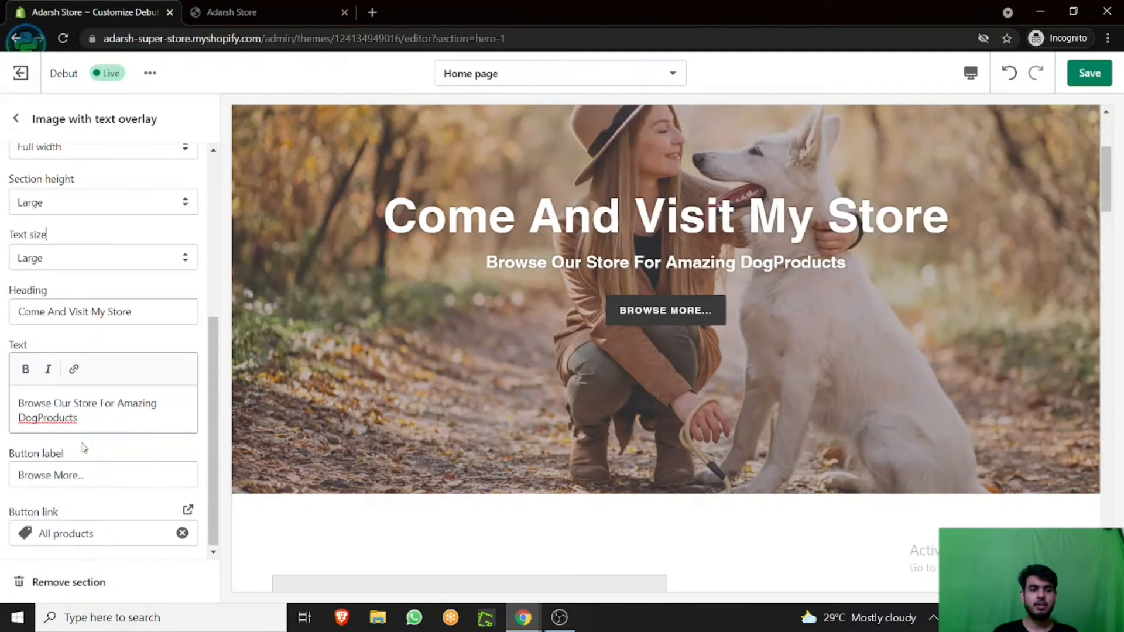
{"action": "left_click_drag", "start_coordinate": [78, 419], "coordinate": [17, 402]}
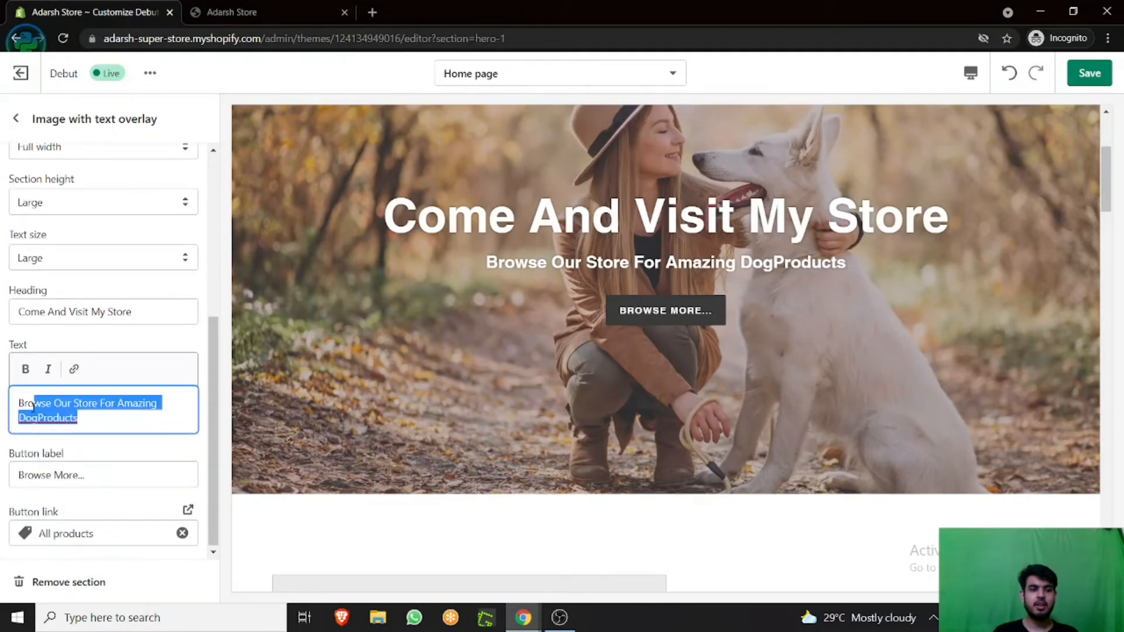
{"action": "left_click", "coordinate": [26, 370]}
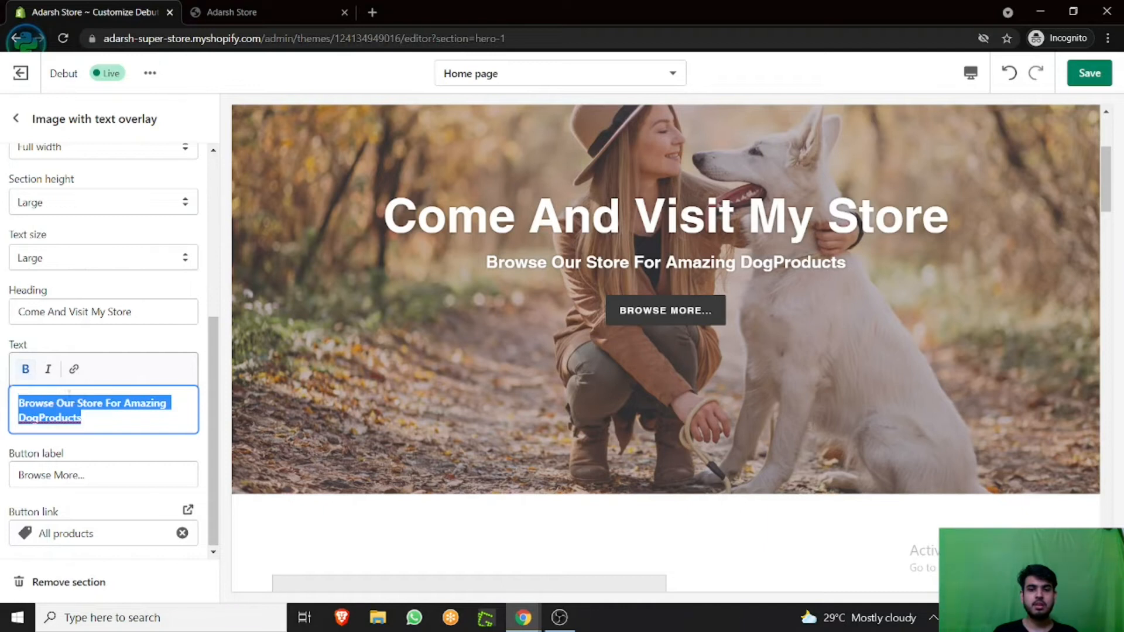
{"action": "left_click", "coordinate": [93, 414]}
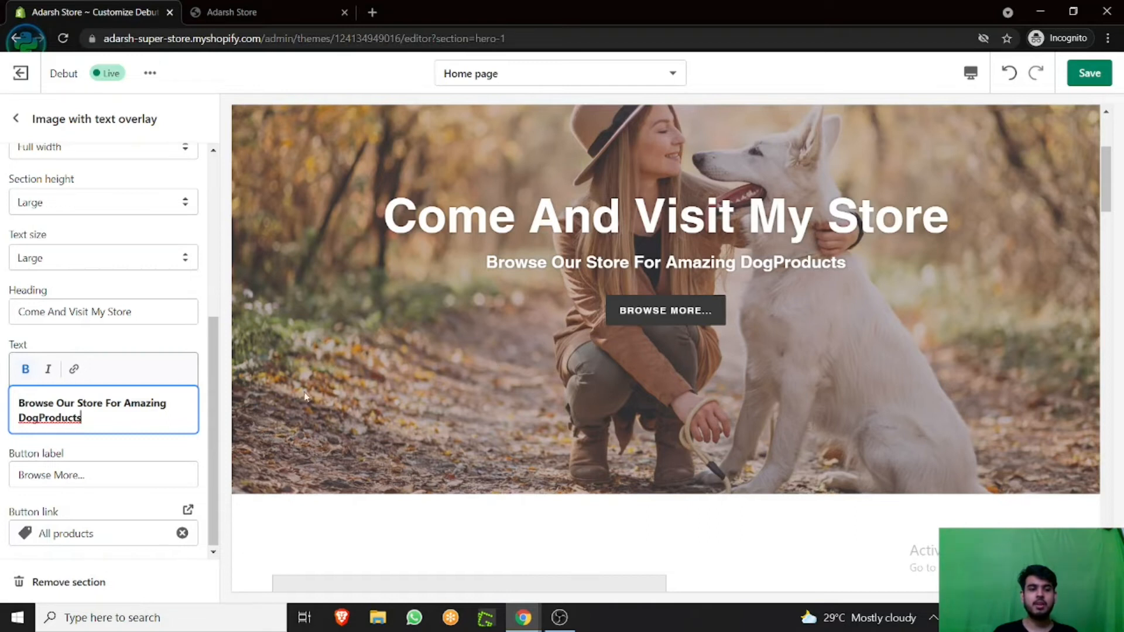
Step: Try the Top image alignment, undo and redo that change, and undo it once more
{"action": "scroll", "coordinate": [111, 445], "scroll_direction": "up", "scroll_amount": 5}
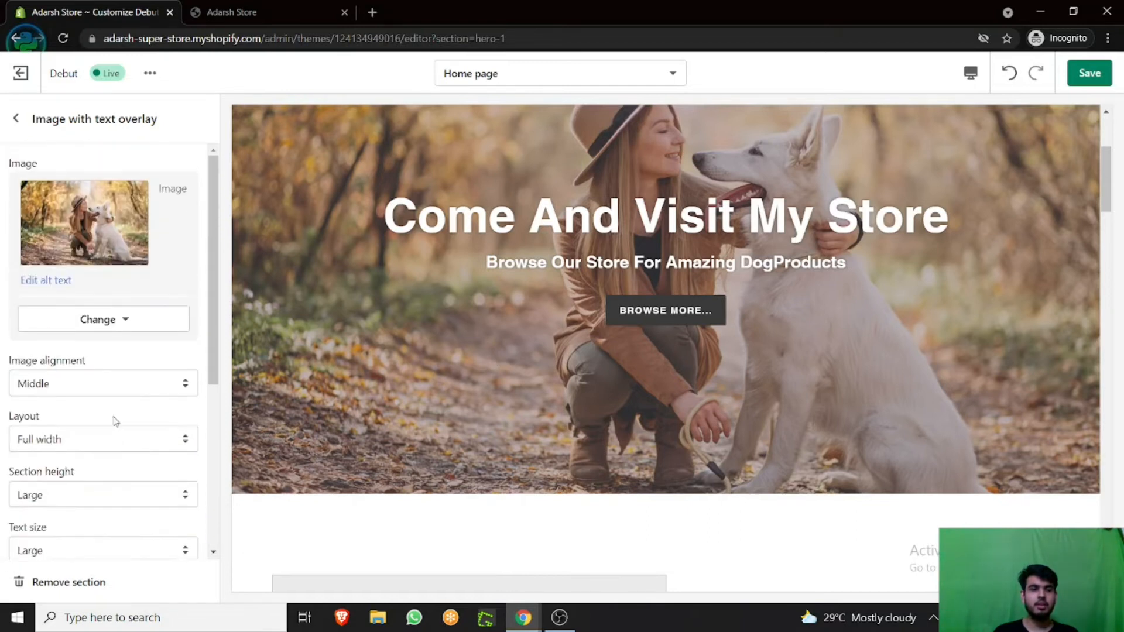
{"action": "scroll", "coordinate": [584, 168], "scroll_direction": "up", "scroll_amount": 4}
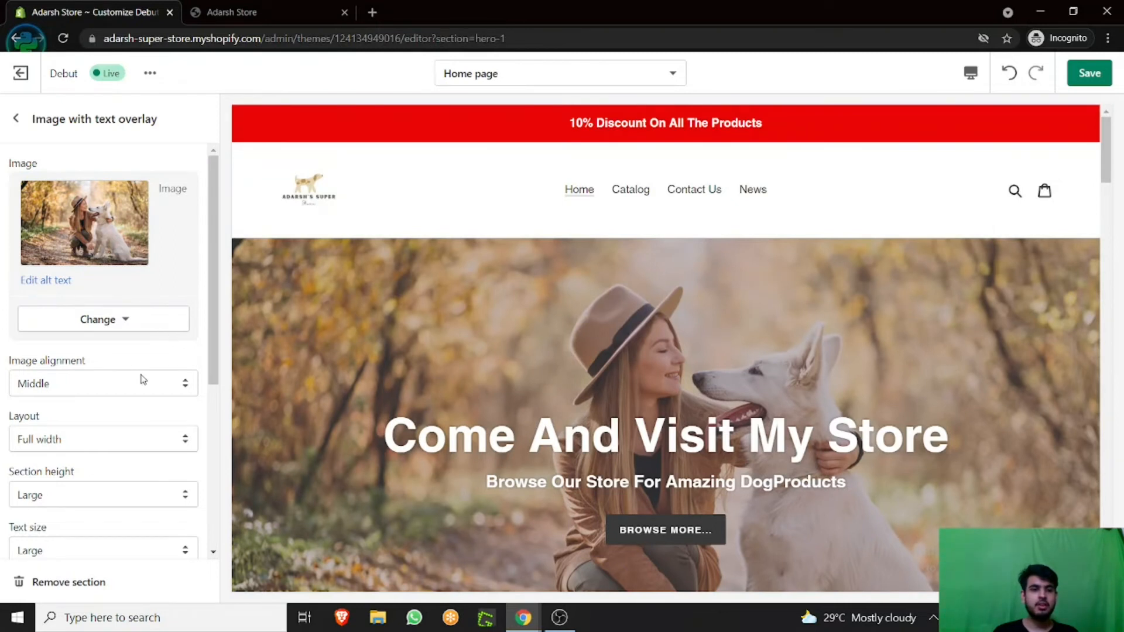
{"action": "left_click", "coordinate": [164, 384]}
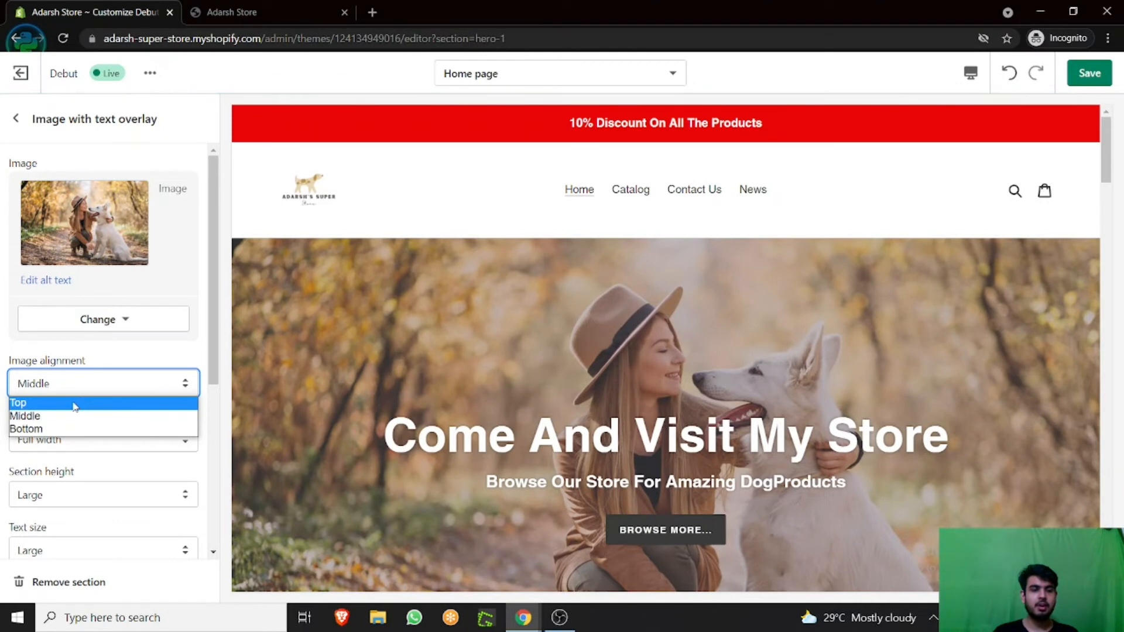
{"action": "left_click", "coordinate": [75, 403]}
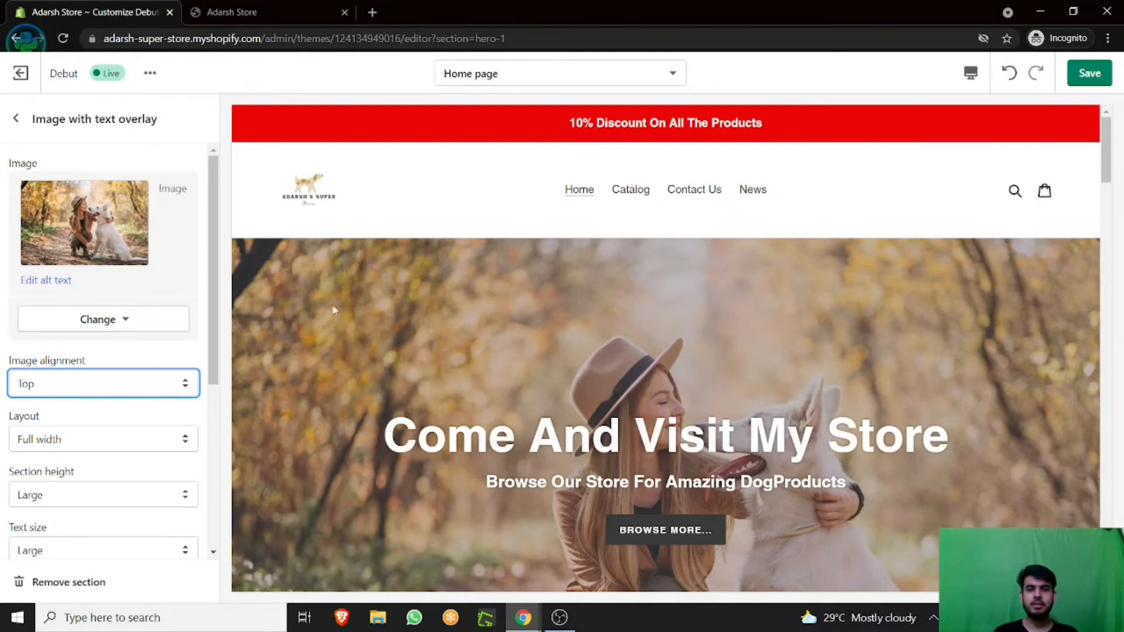
{"action": "left_click", "coordinate": [1007, 74]}
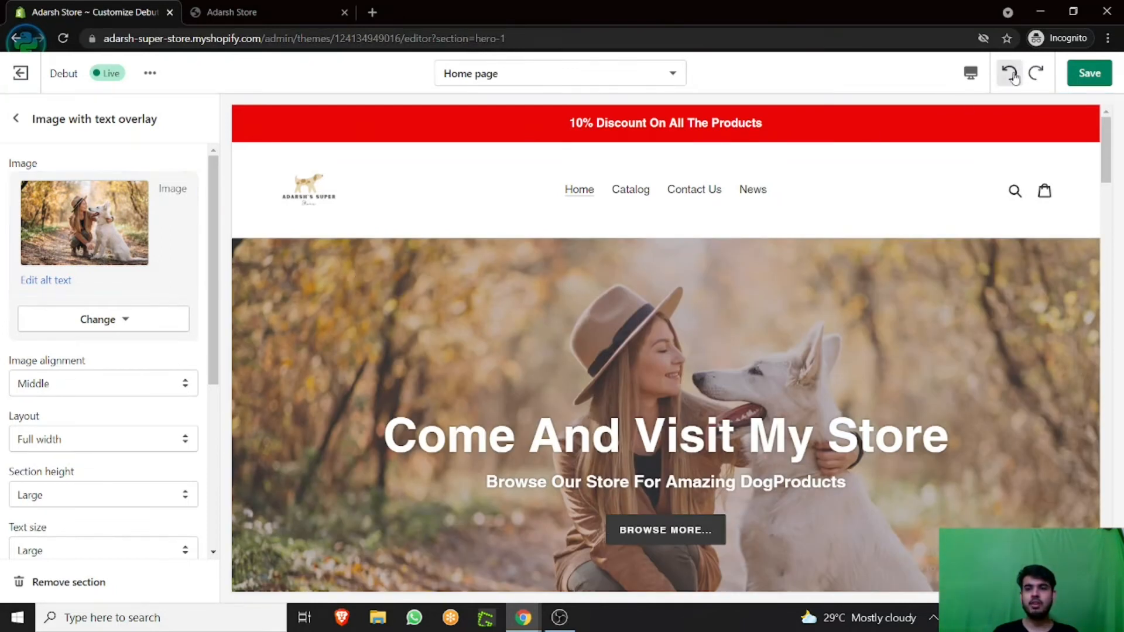
{"action": "left_click", "coordinate": [1036, 73]}
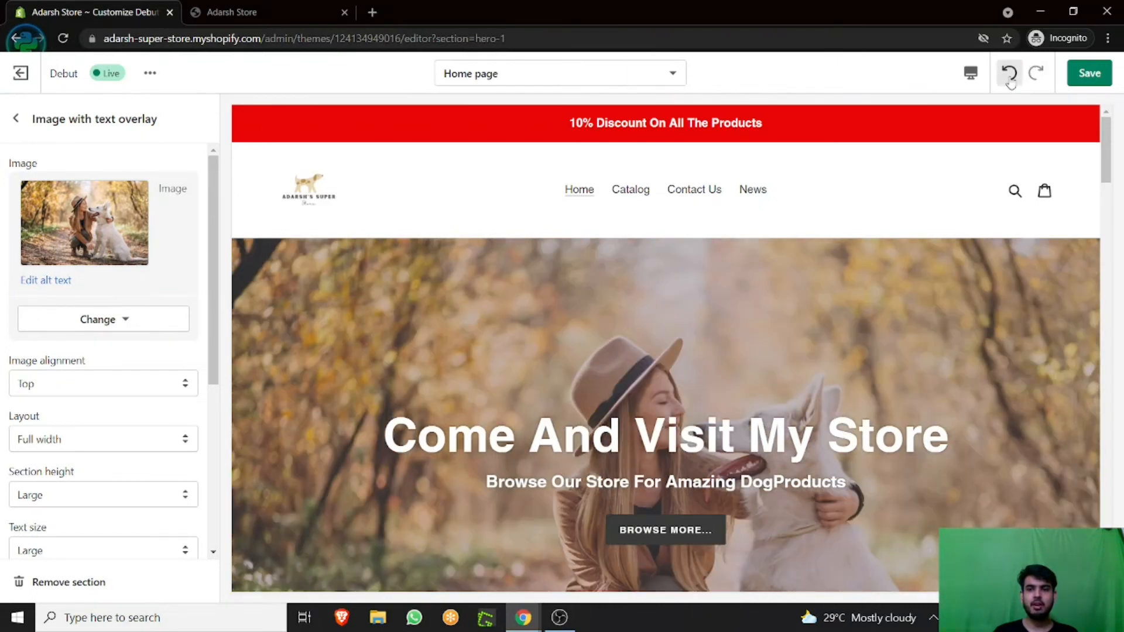
{"action": "left_click", "coordinate": [1010, 74]}
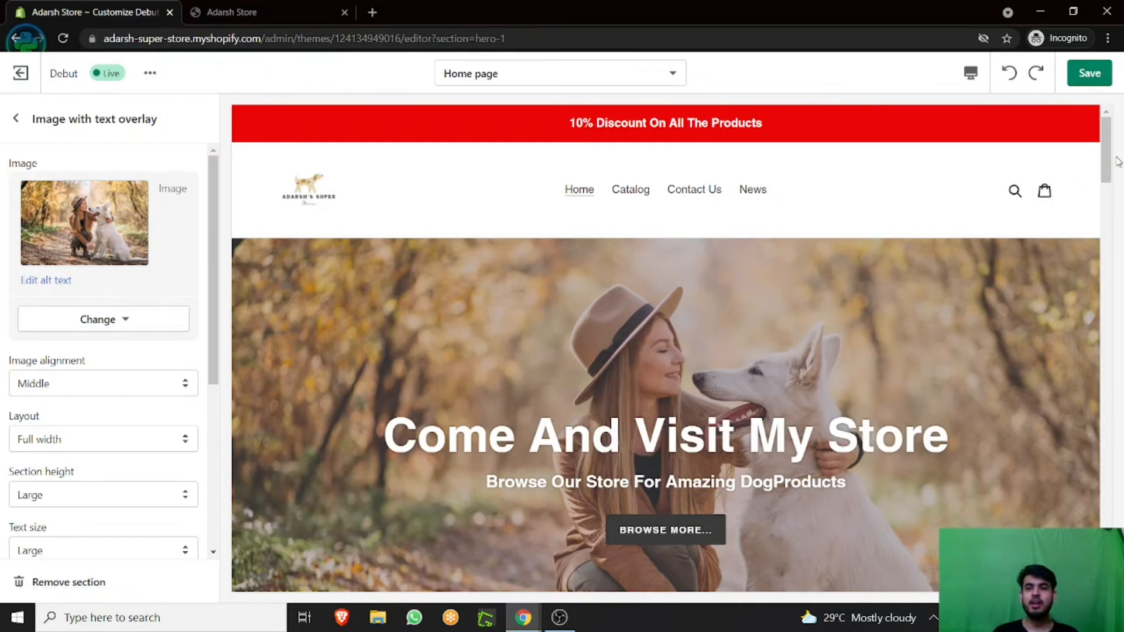
Step: Preview the home page in the Mobile view, look it over, and switch the preview back to Desktop
{"action": "mouse_move", "coordinate": [1110, 158]}
{"action": "left_mouse_down"}
{"action": "mouse_move", "coordinate": [1118, 229]}
{"action": "mouse_move", "coordinate": [1111, 154]}
{"action": "left_mouse_up"}
{"action": "left_click", "coordinate": [970, 73]}
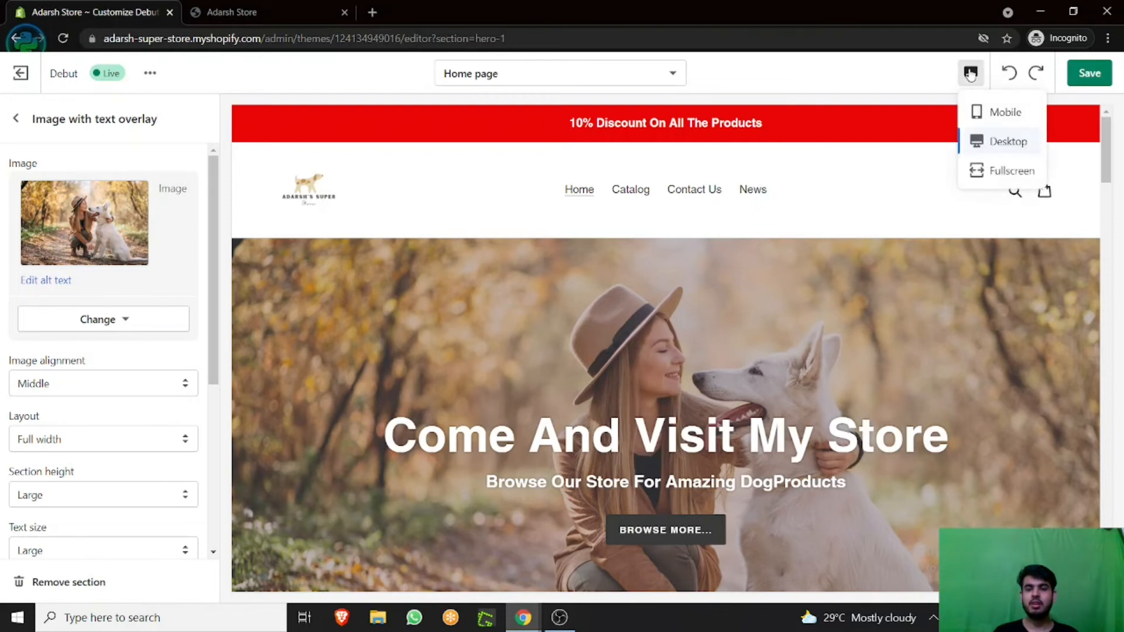
{"action": "left_click", "coordinate": [1004, 112]}
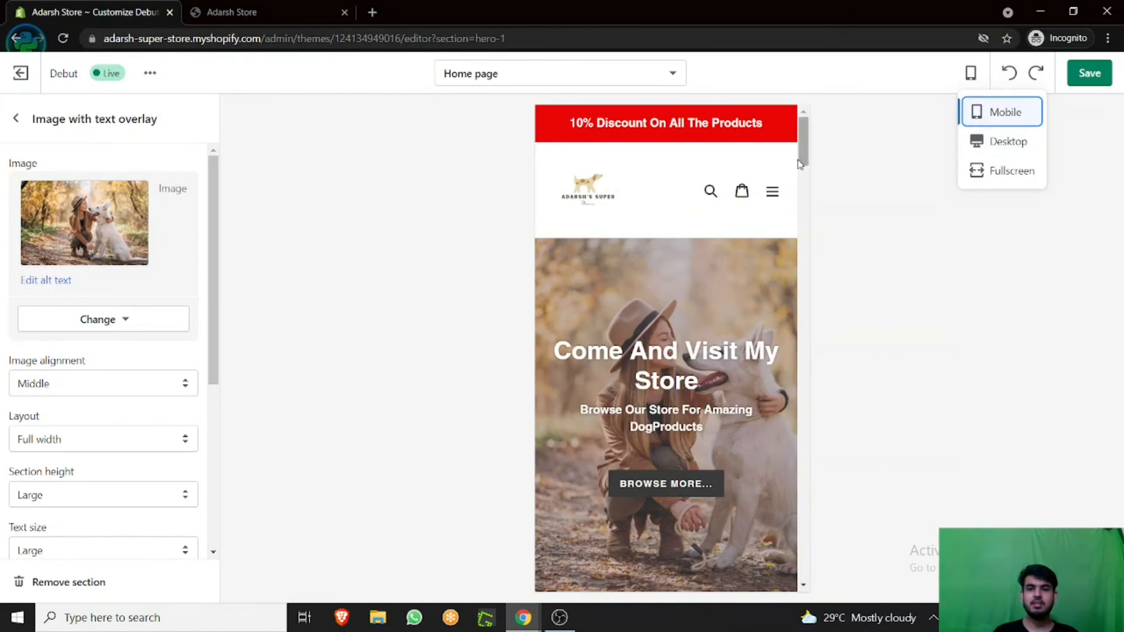
{"action": "mouse_move", "coordinate": [803, 146]}
{"action": "left_mouse_down"}
{"action": "mouse_move", "coordinate": [804, 192]}
{"action": "mouse_move", "coordinate": [813, 133]}
{"action": "left_mouse_up"}
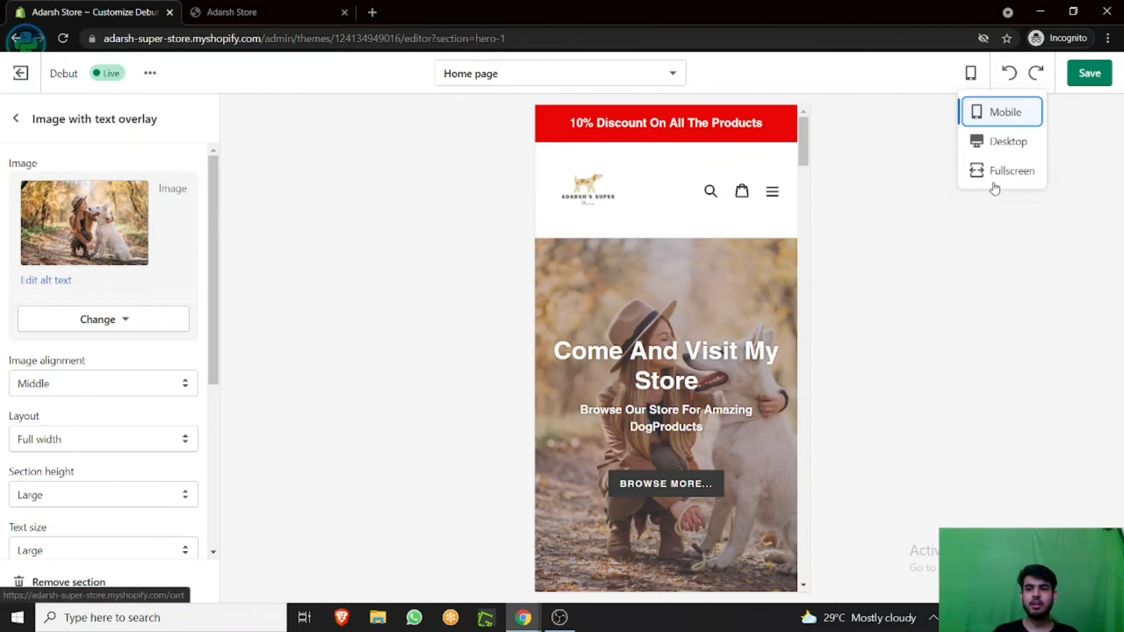
{"action": "left_click", "coordinate": [1007, 153]}
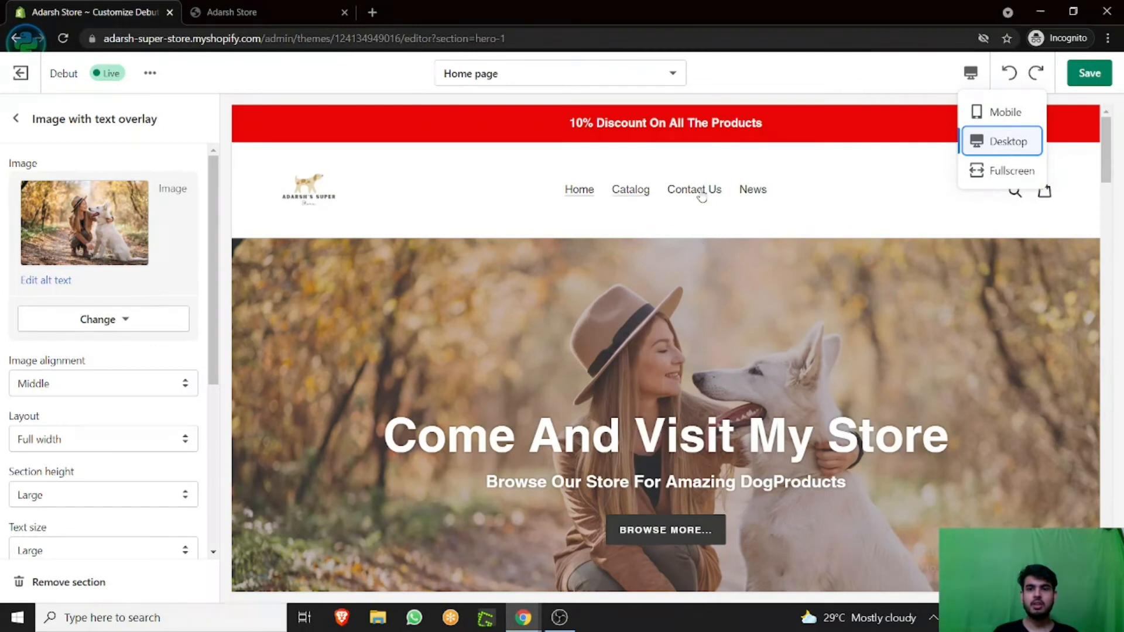
{"action": "left_click", "coordinate": [673, 161]}
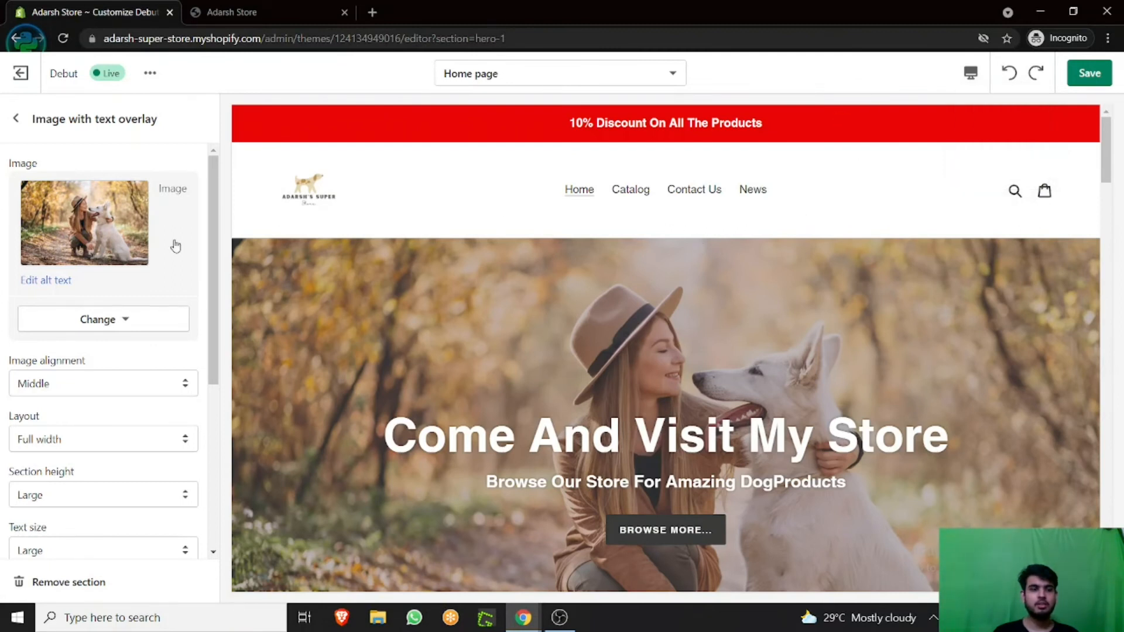
Step: Leave the Image with text overlay settings and look through the home page's section list
{"action": "scroll", "coordinate": [173, 244], "scroll_direction": "down", "scroll_amount": 5}
{"action": "scroll", "coordinate": [57, 398], "scroll_direction": "up", "scroll_amount": 5}
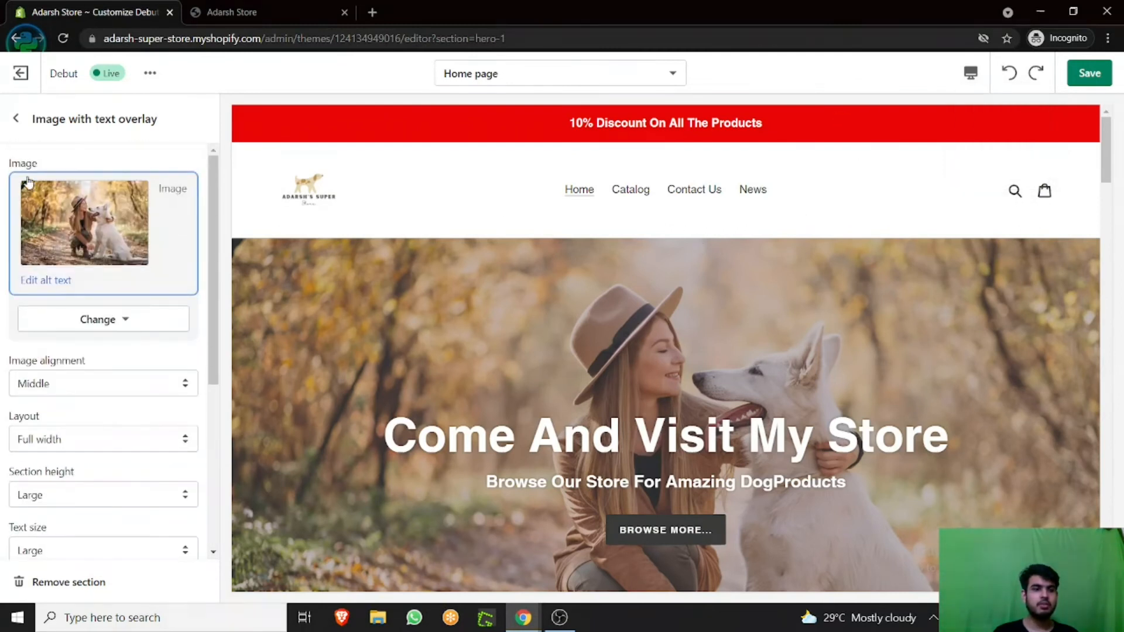
{"action": "left_click", "coordinate": [16, 118]}
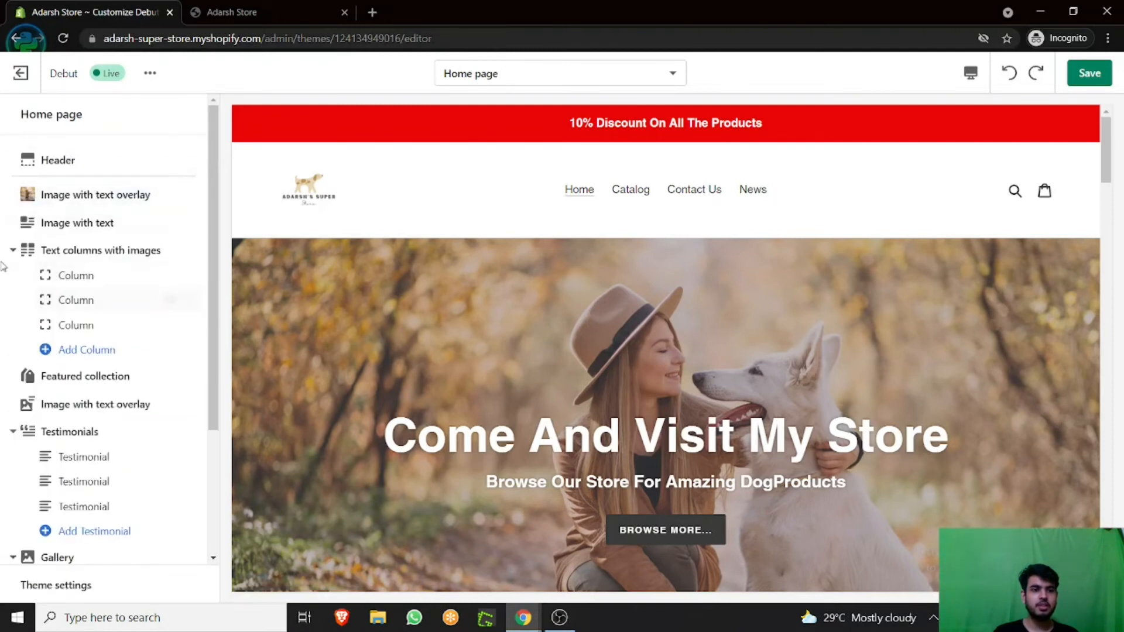
{"action": "scroll", "coordinate": [126, 304], "scroll_direction": "down", "scroll_amount": 3}
{"action": "scroll", "coordinate": [125, 307], "scroll_direction": "up", "scroll_amount": 3}
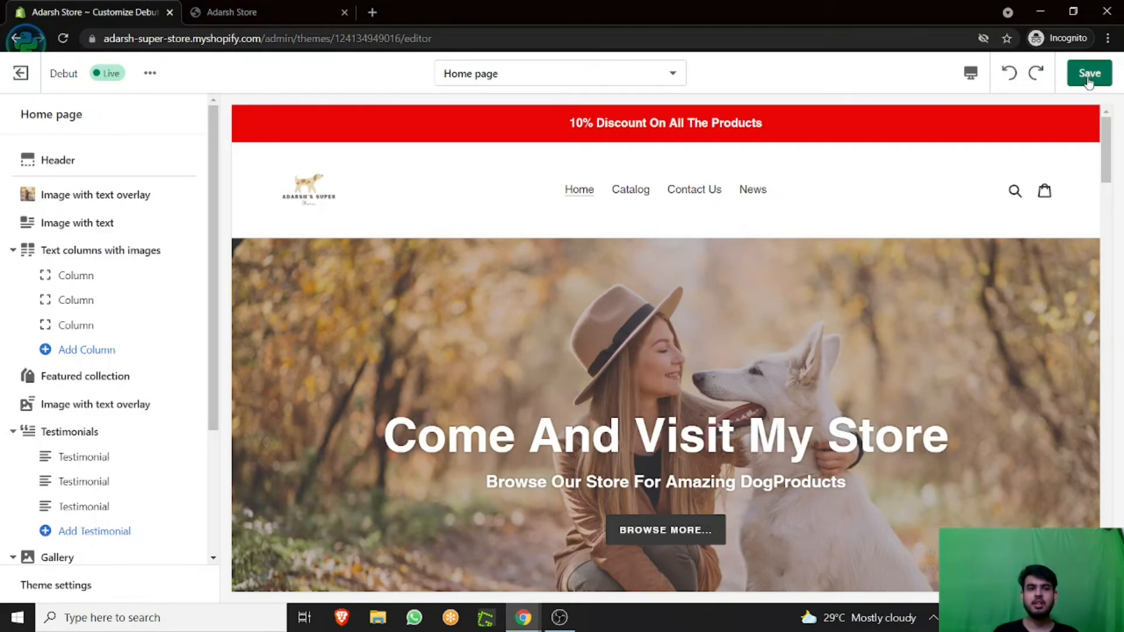
Step: Save the Debut theme changes and exit the theme editor
{"action": "left_click", "coordinate": [151, 73]}
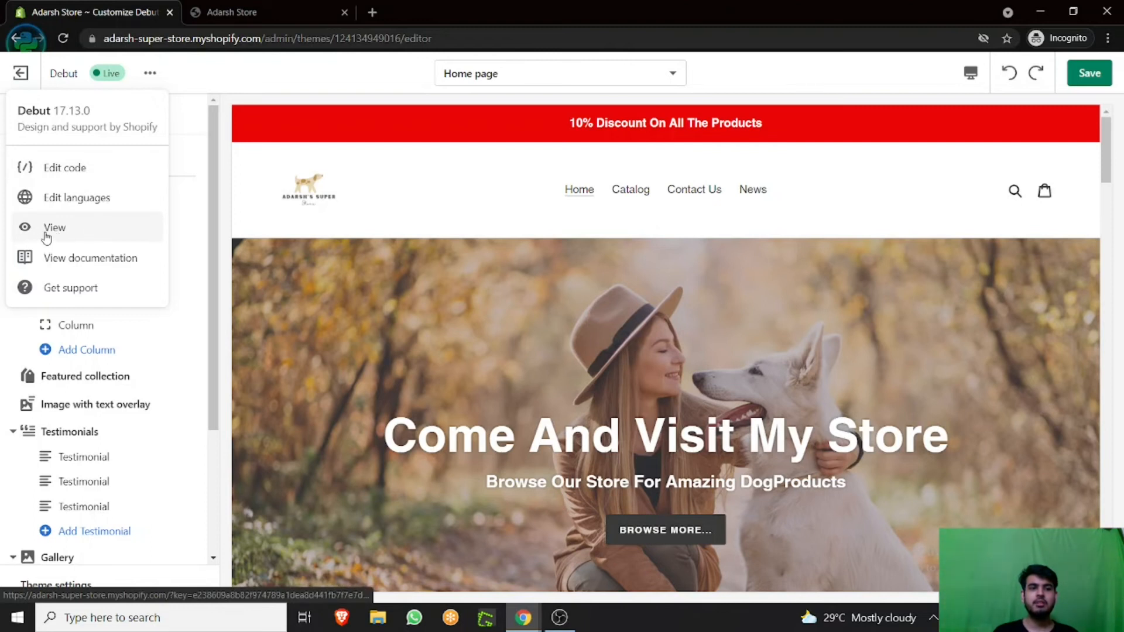
{"action": "left_click", "coordinate": [226, 78]}
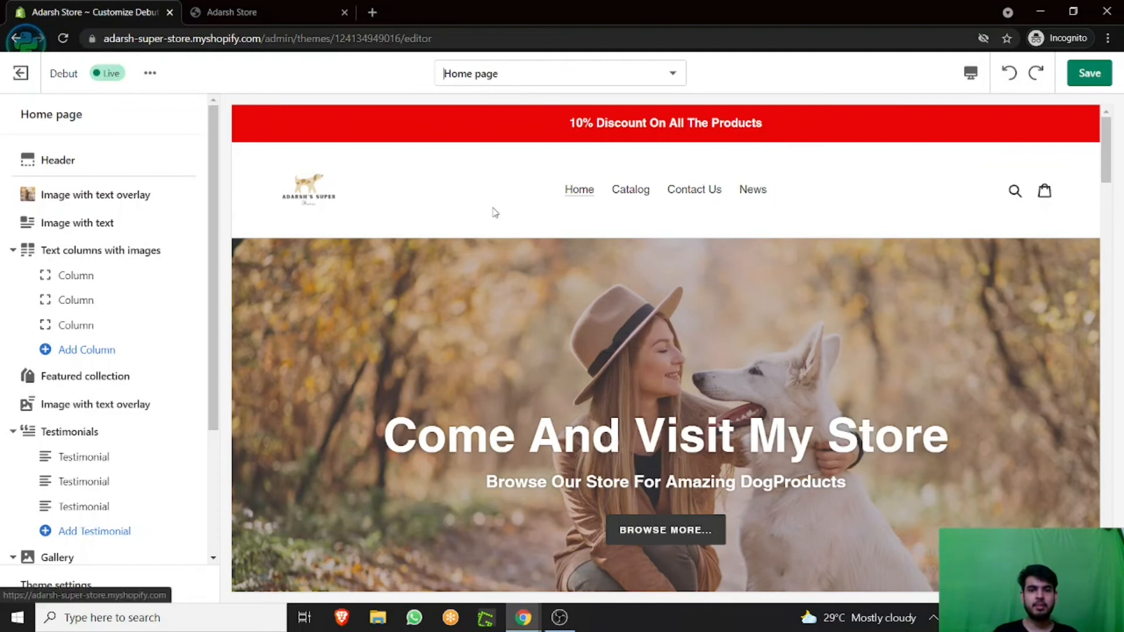
{"action": "left_click", "coordinate": [1090, 73]}
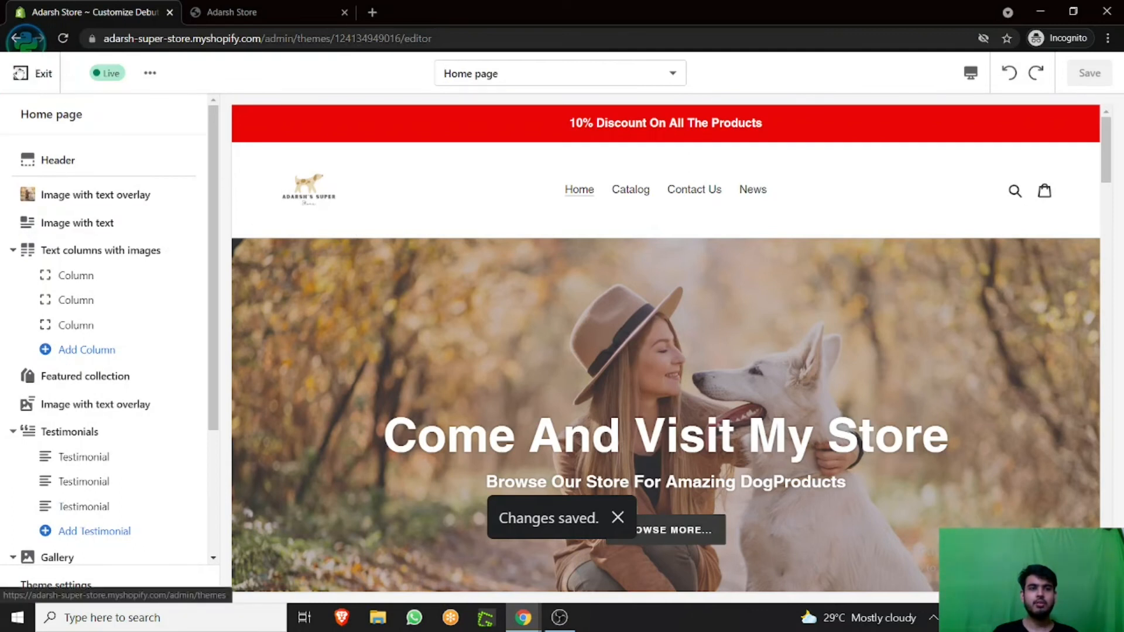
{"action": "left_click", "coordinate": [23, 75]}
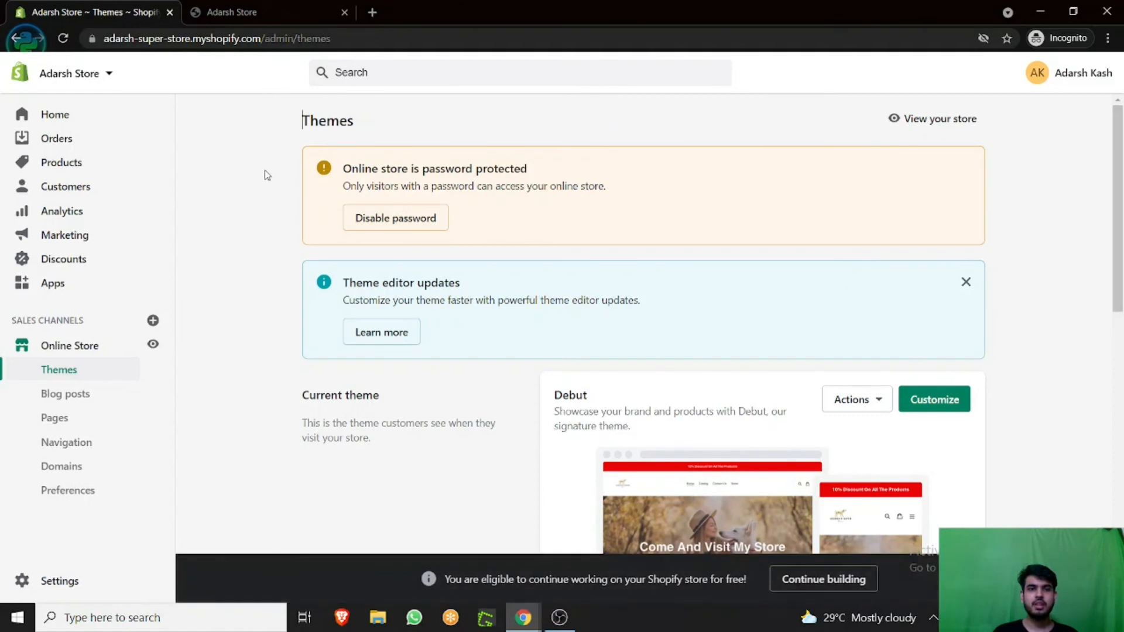
Step: Reload the already open storefront and follow the banner's BROWSE MORE... link to inspect the Products page
{"action": "left_click", "coordinate": [250, 12]}
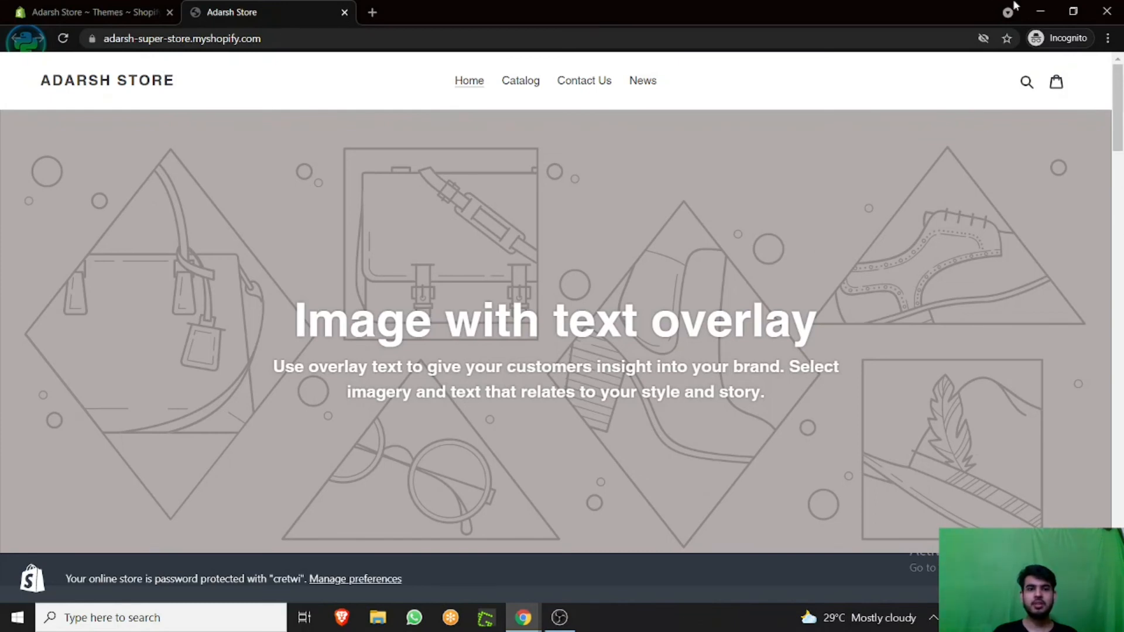
{"action": "left_click", "coordinate": [63, 38]}
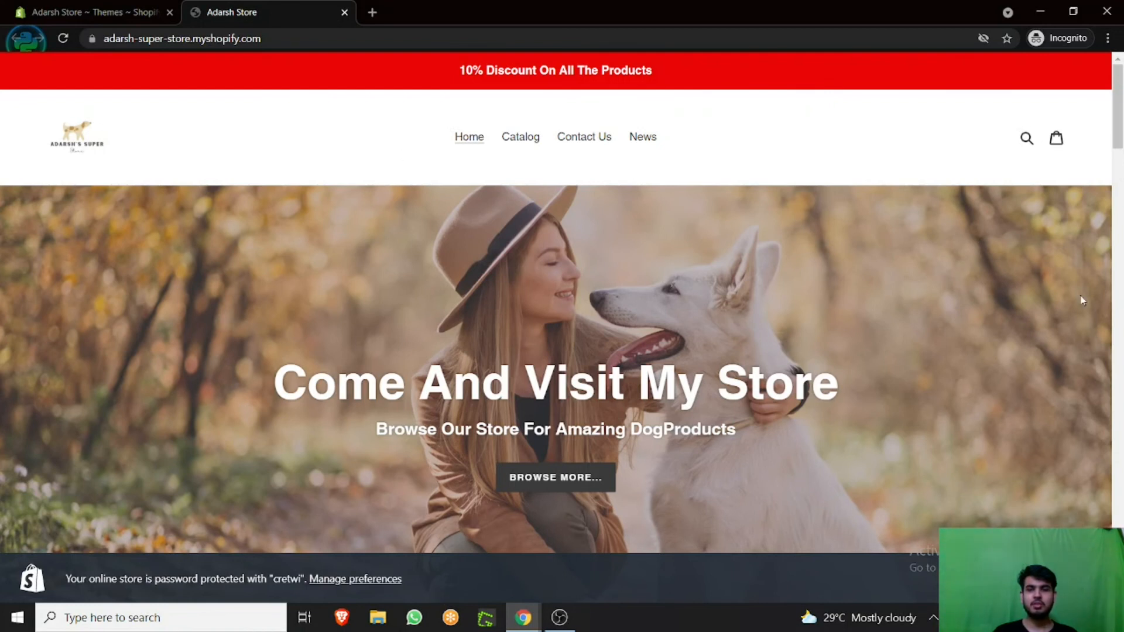
{"action": "left_click", "coordinate": [537, 483]}
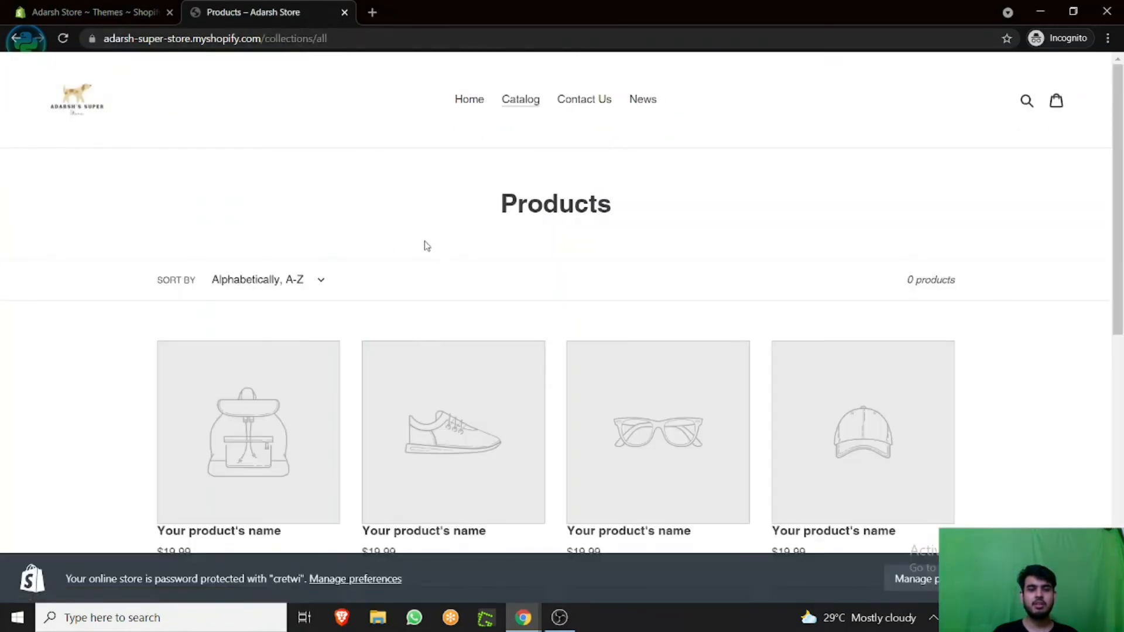
{"action": "left_click_drag", "start_coordinate": [1119, 154], "coordinate": [1099, 111]}
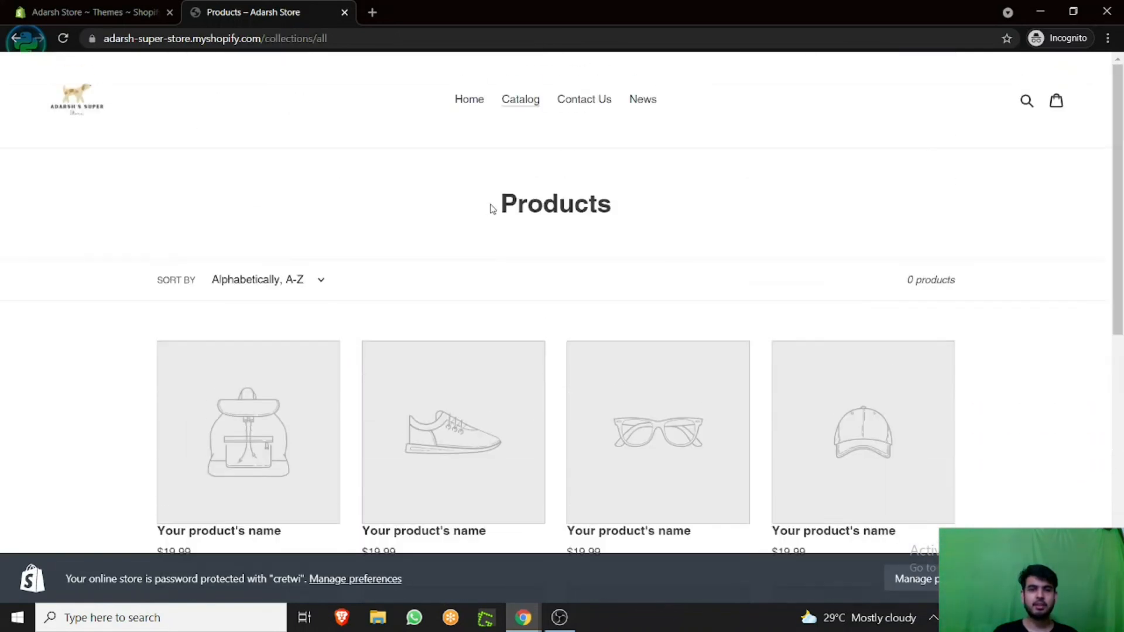
{"action": "left_click_drag", "start_coordinate": [492, 209], "coordinate": [645, 200]}
Step: Return to the store admin and view the uploaded images in the Files section of the store settings
{"action": "left_click", "coordinate": [88, 12]}
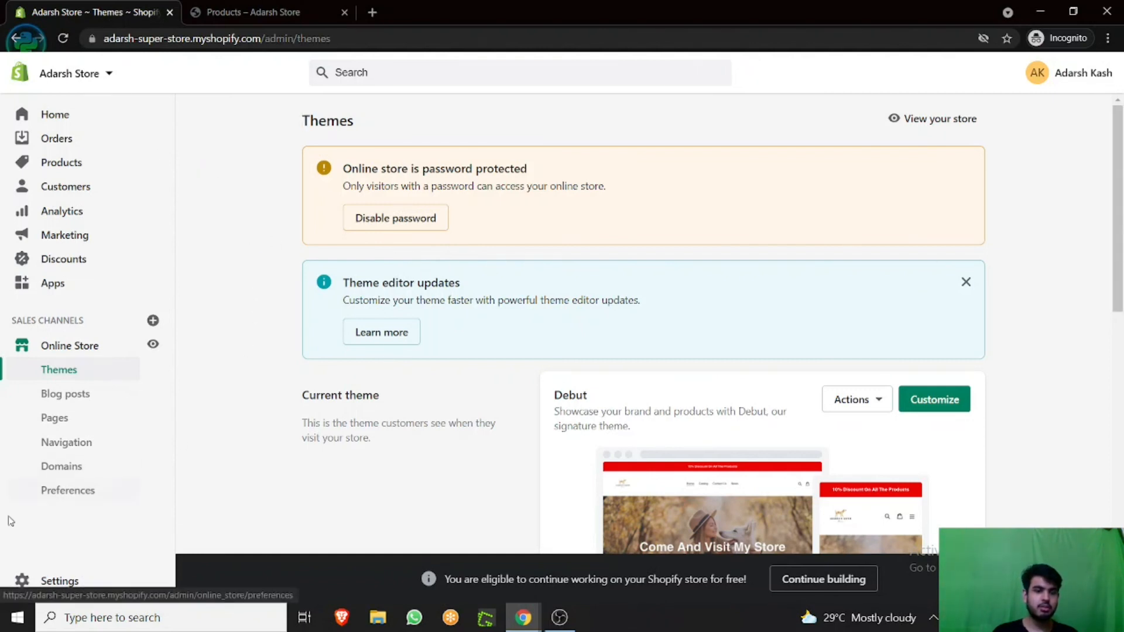
{"action": "left_click", "coordinate": [57, 583]}
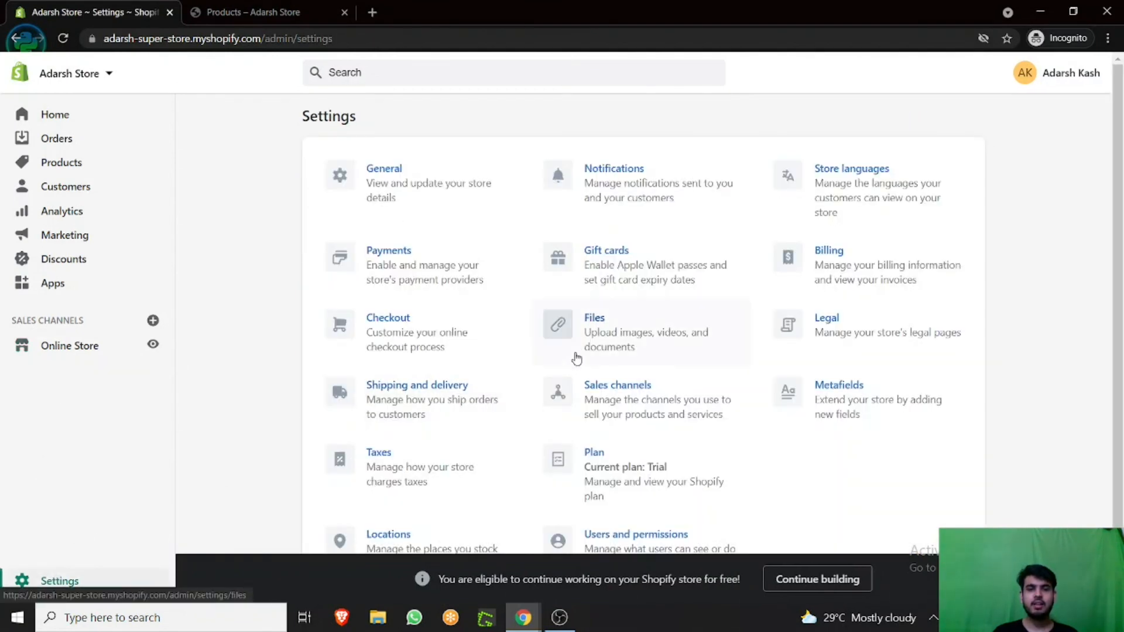
{"action": "left_click", "coordinate": [665, 351]}
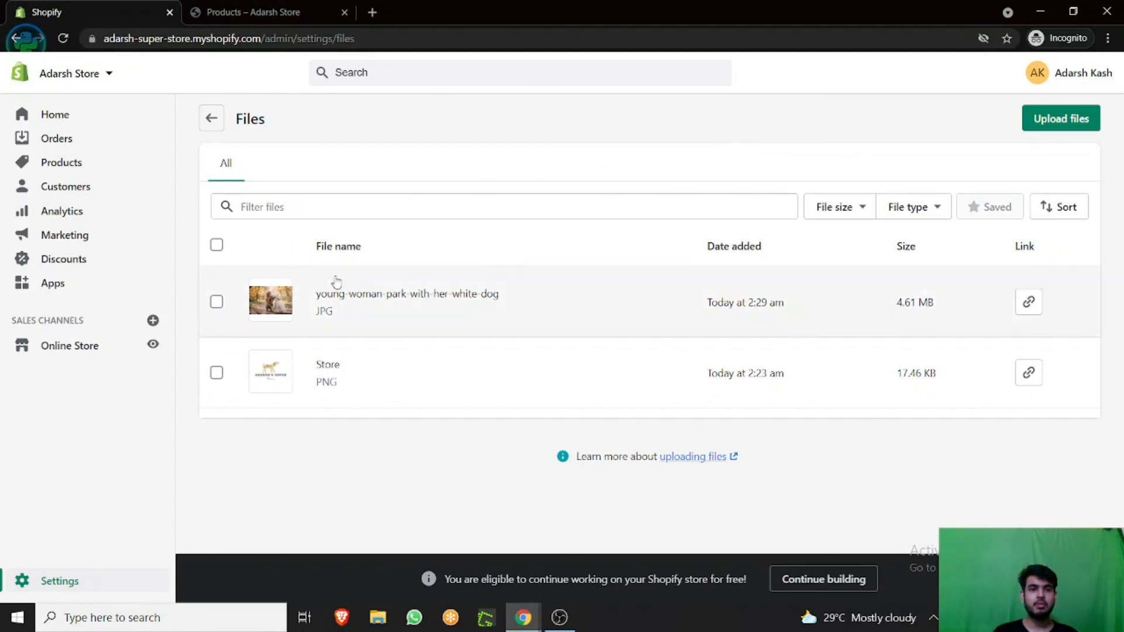
{"action": "left_click", "coordinate": [59, 582]}
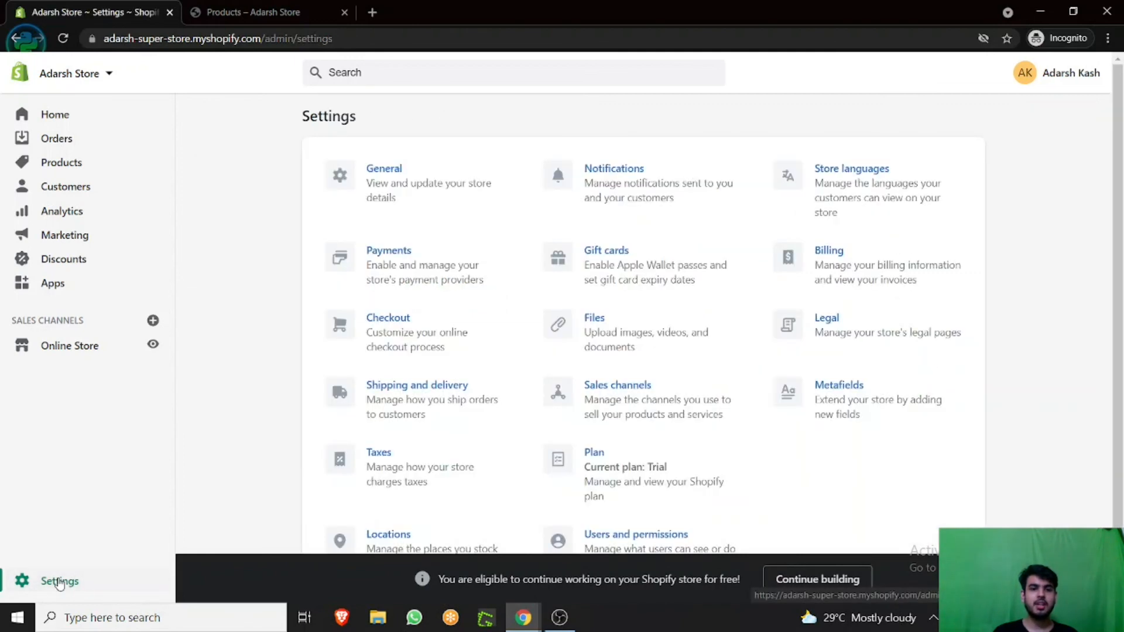
{"action": "left_click", "coordinate": [635, 336]}
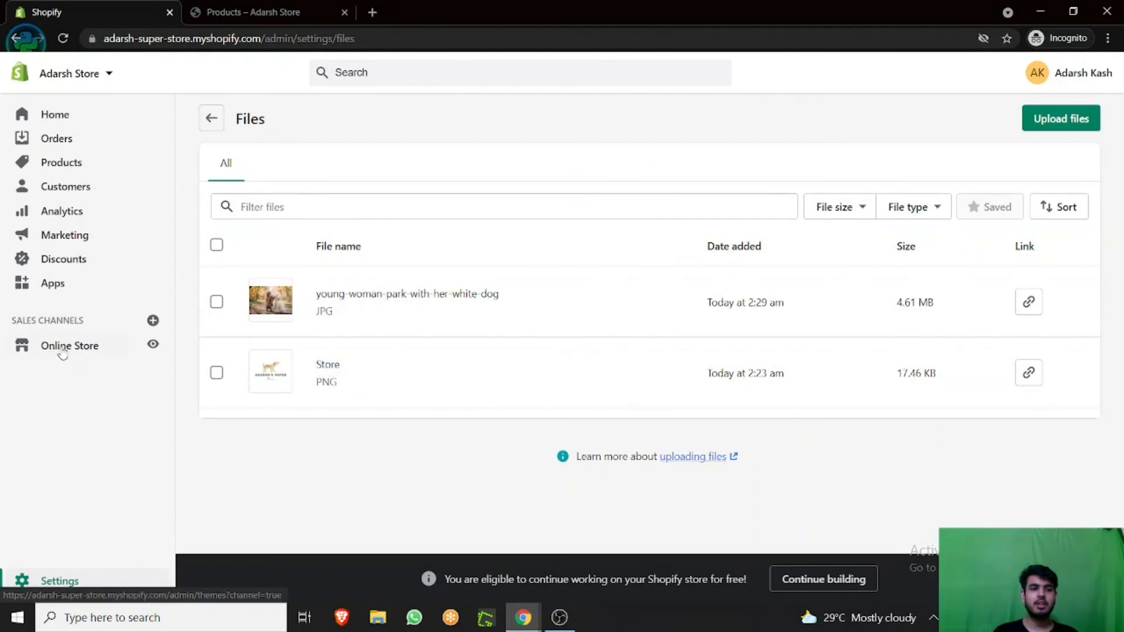
Step: Open the Online Store themes page in the admin, and return the storefront to its home page through the logo
{"action": "left_click", "coordinate": [63, 349]}
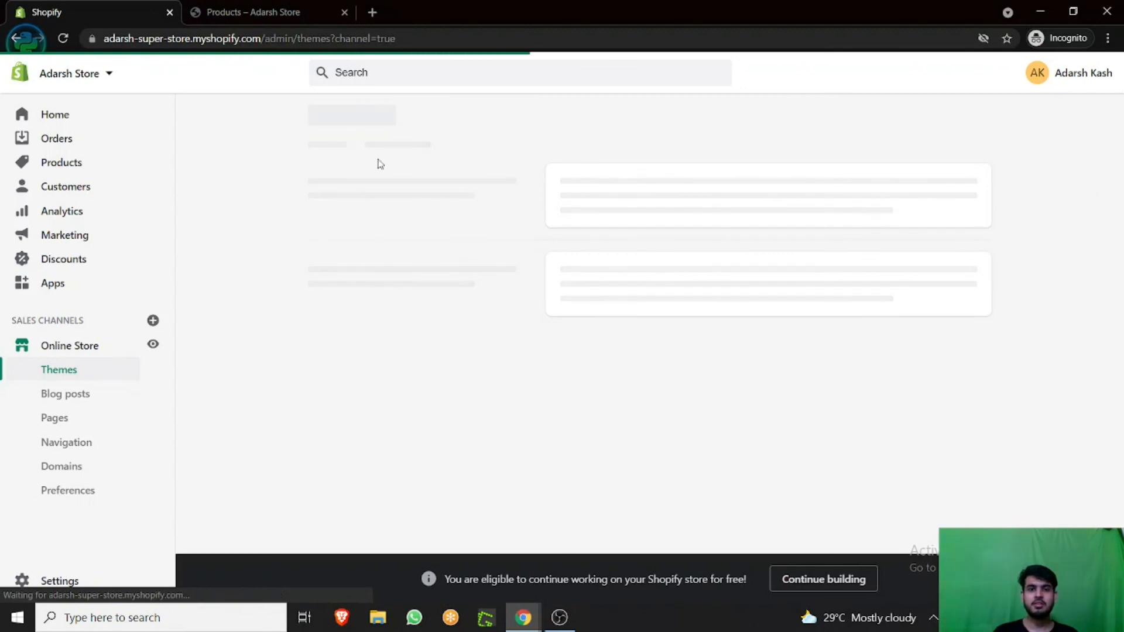
{"action": "left_click", "coordinate": [280, 14]}
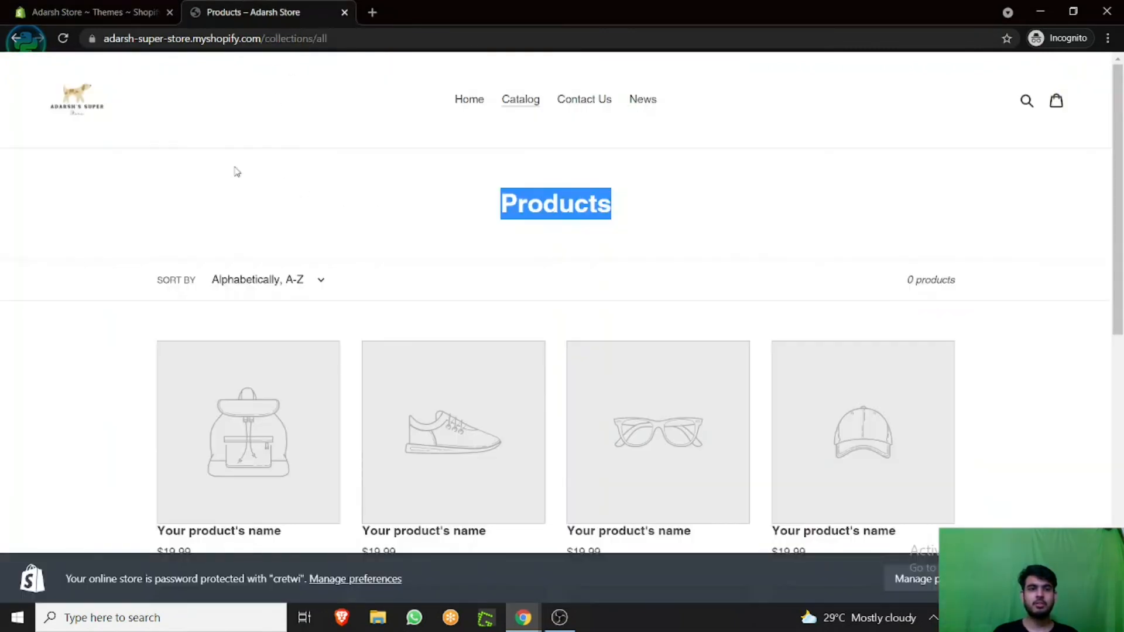
{"action": "left_click", "coordinate": [63, 104]}
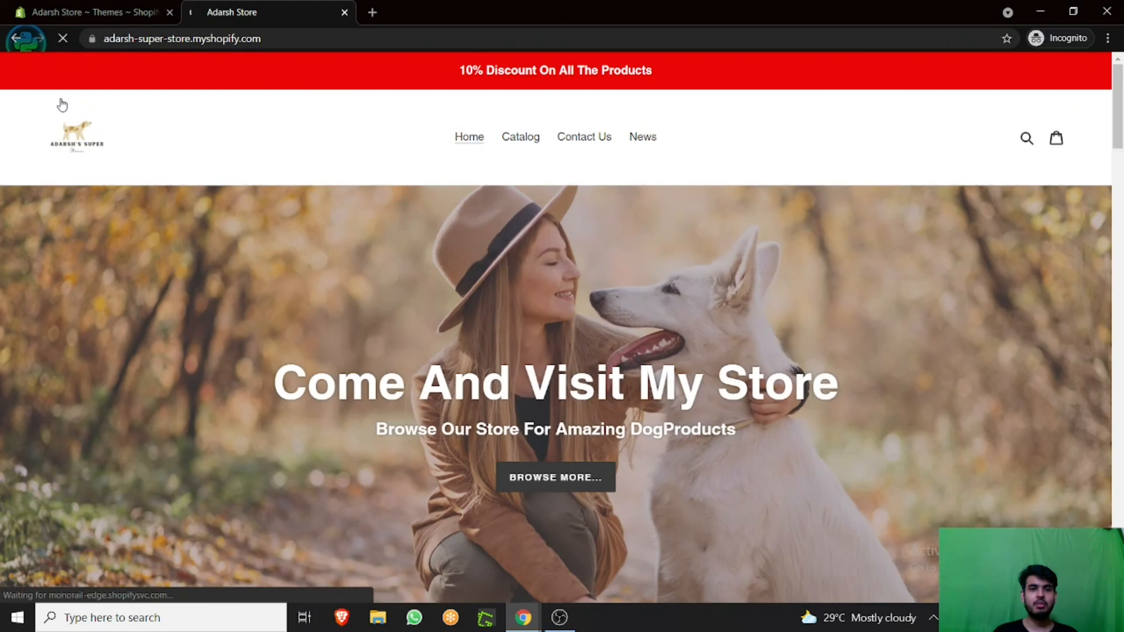